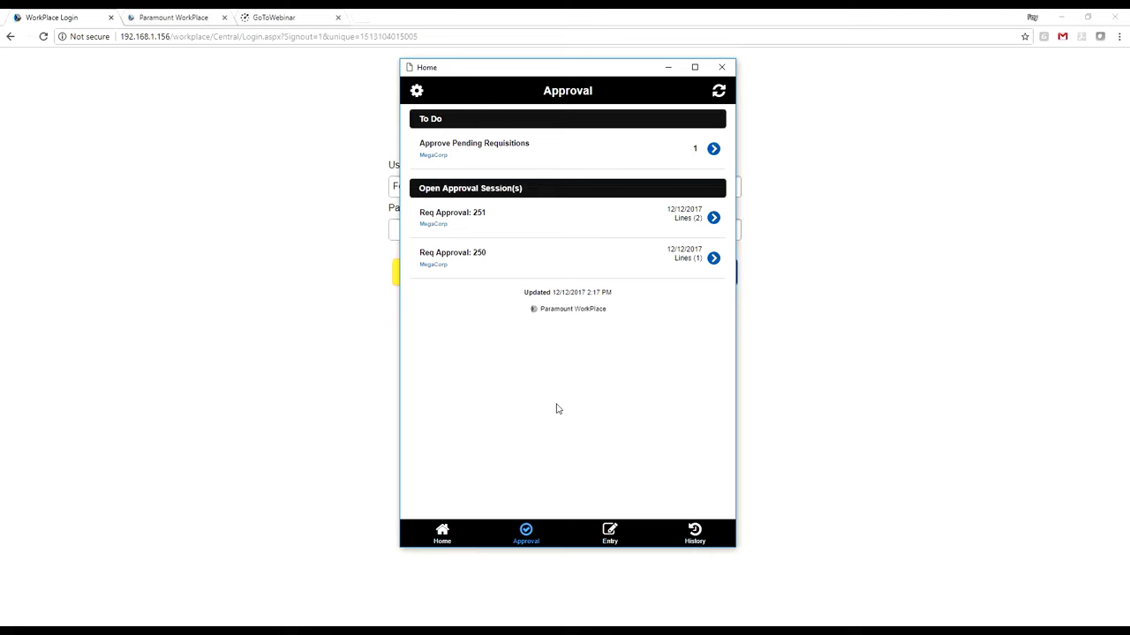
In History, check Requisition #390's Pendaflex and disapproved Kindle lines, then #392's lines, and go home.
left_click(694, 532)
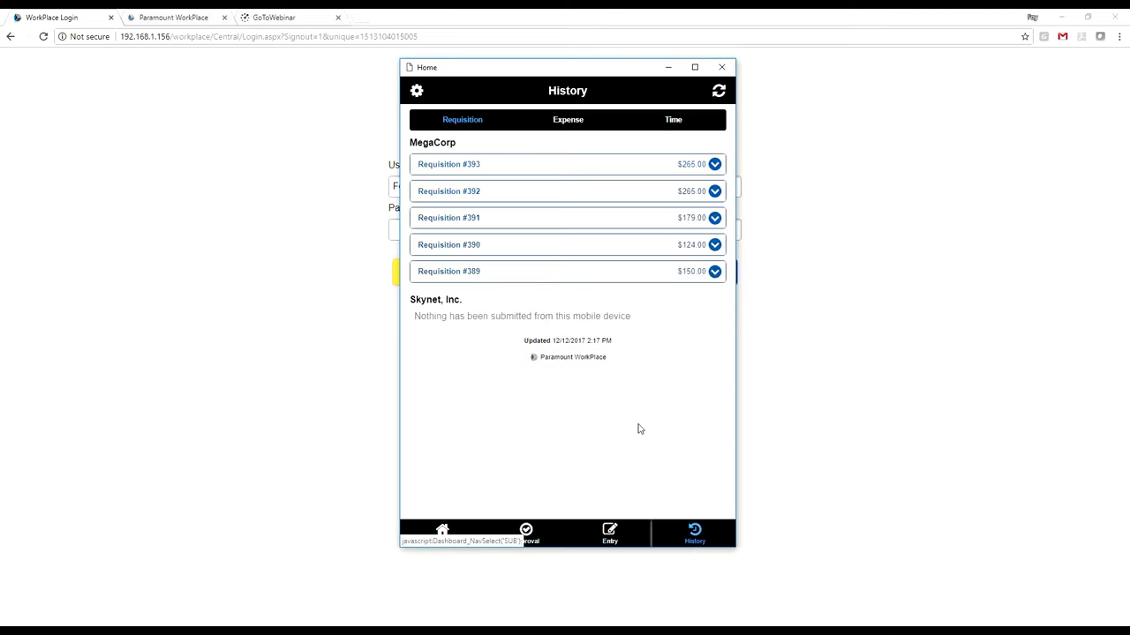
left_click(715, 244)
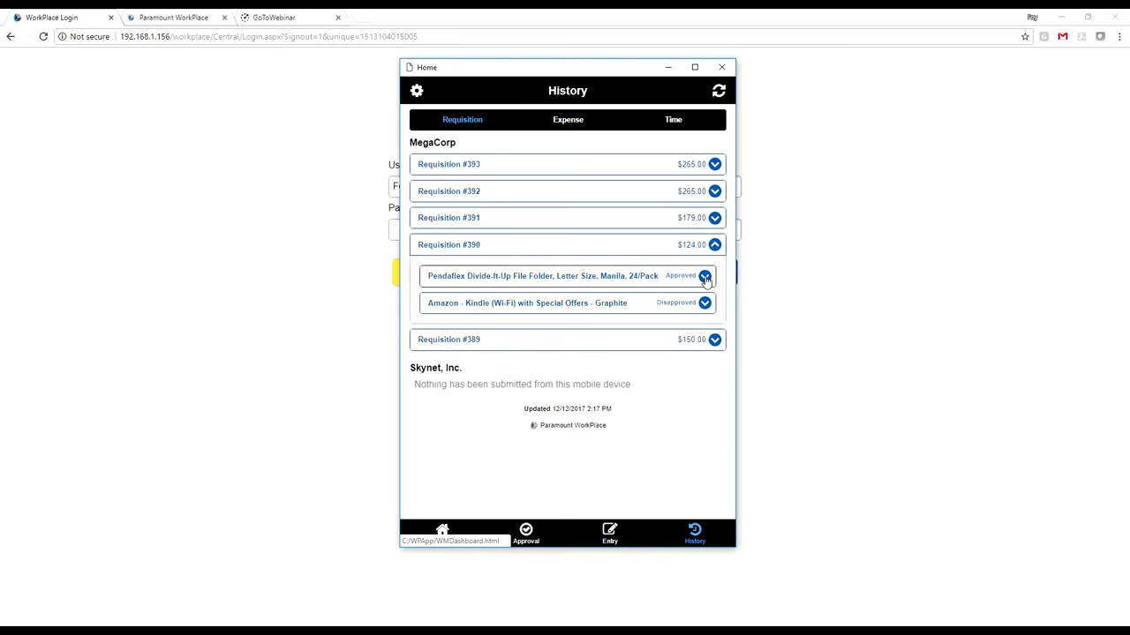
left_click(704, 276)
left_click(695, 281)
left_click(704, 303)
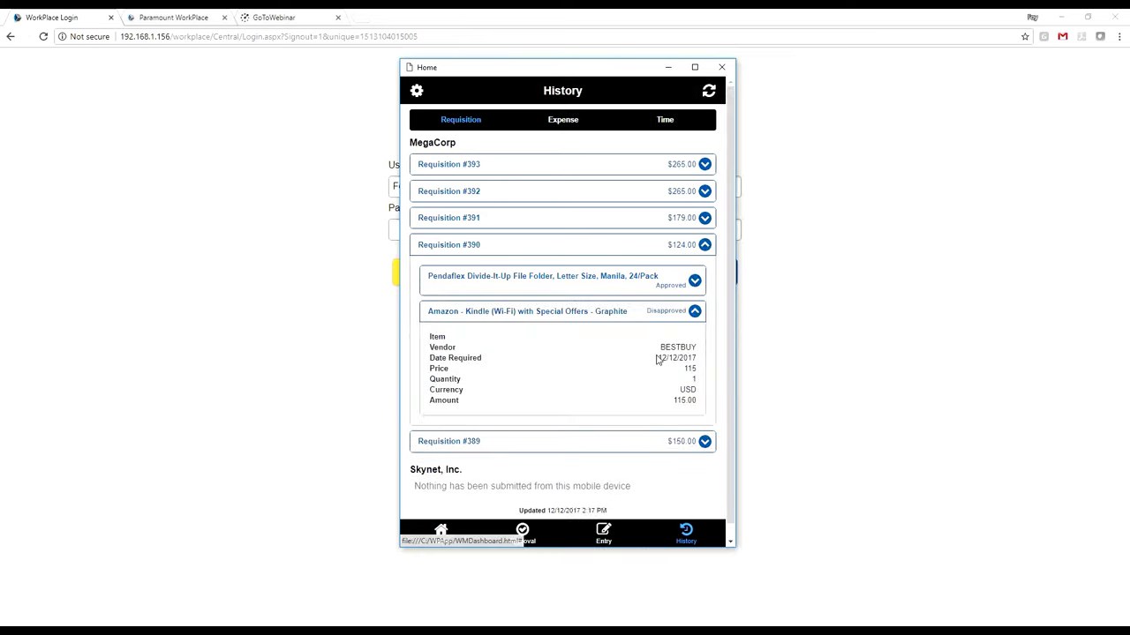
left_click(695, 311)
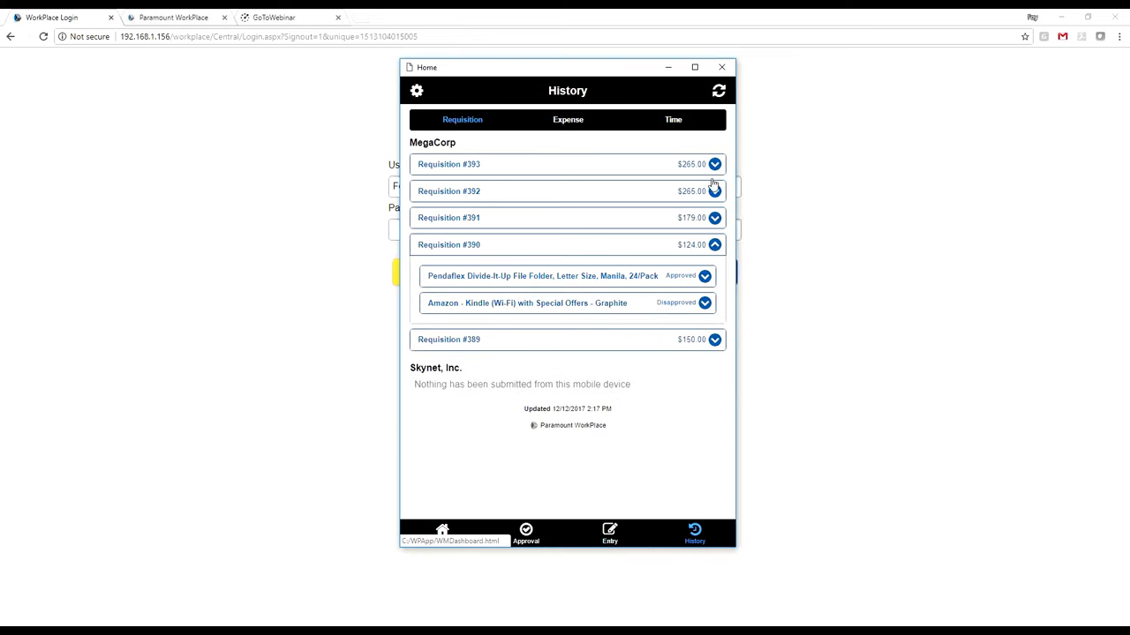
left_click(716, 191)
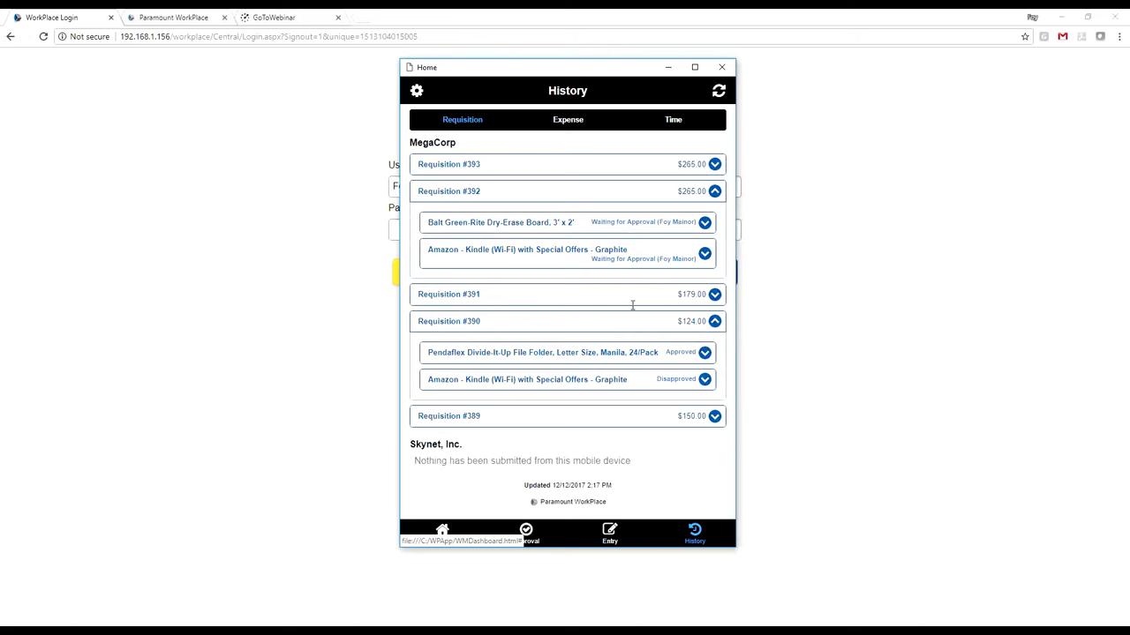
left_click(441, 533)
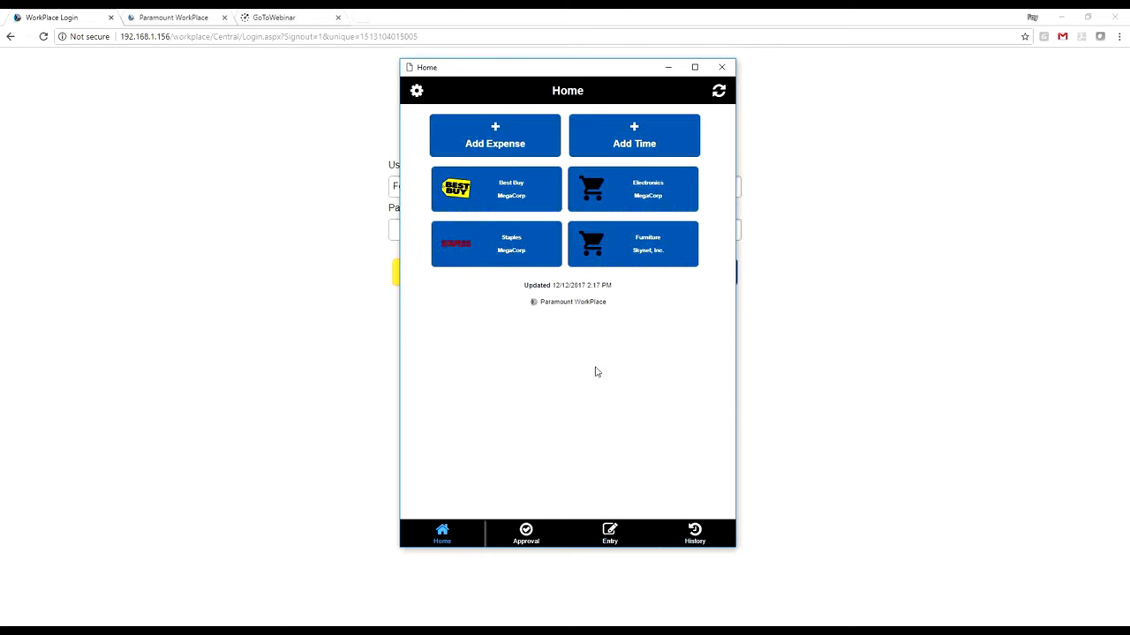
Start a new expense and attach the scanned receipt image to it.
left_click(491, 138)
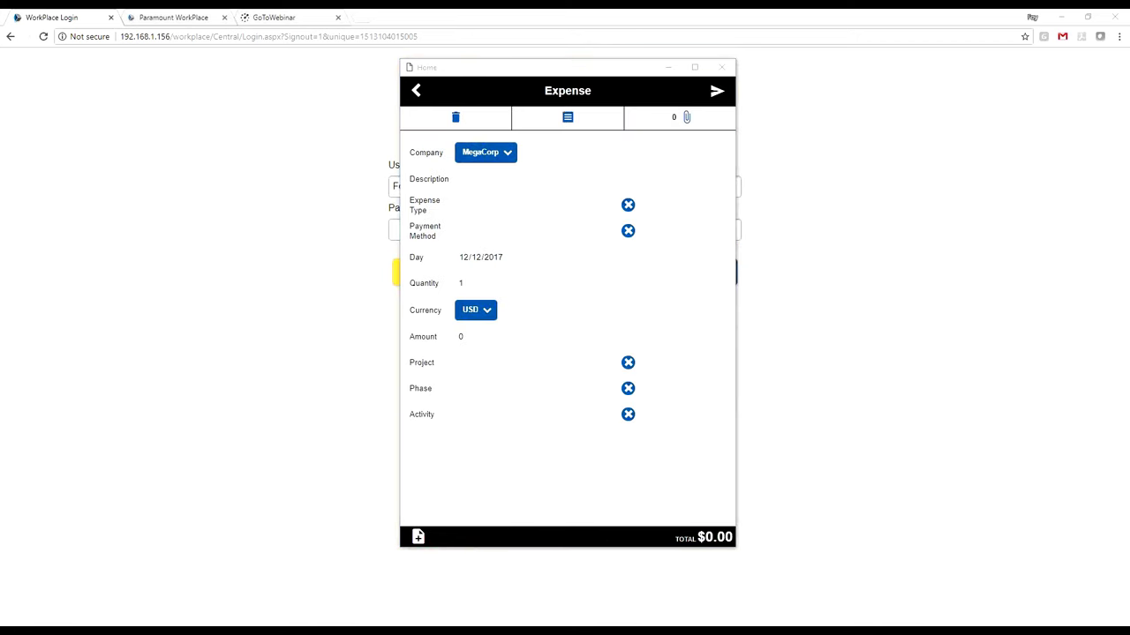
left_click(568, 121)
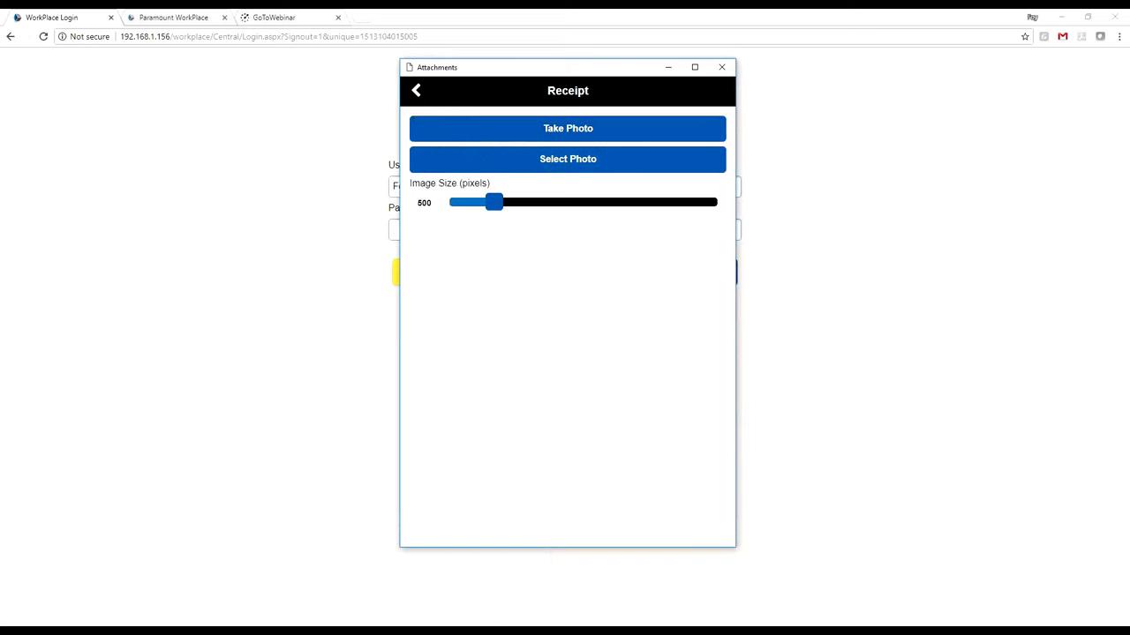
left_click_drag(785, 335, 570, 330)
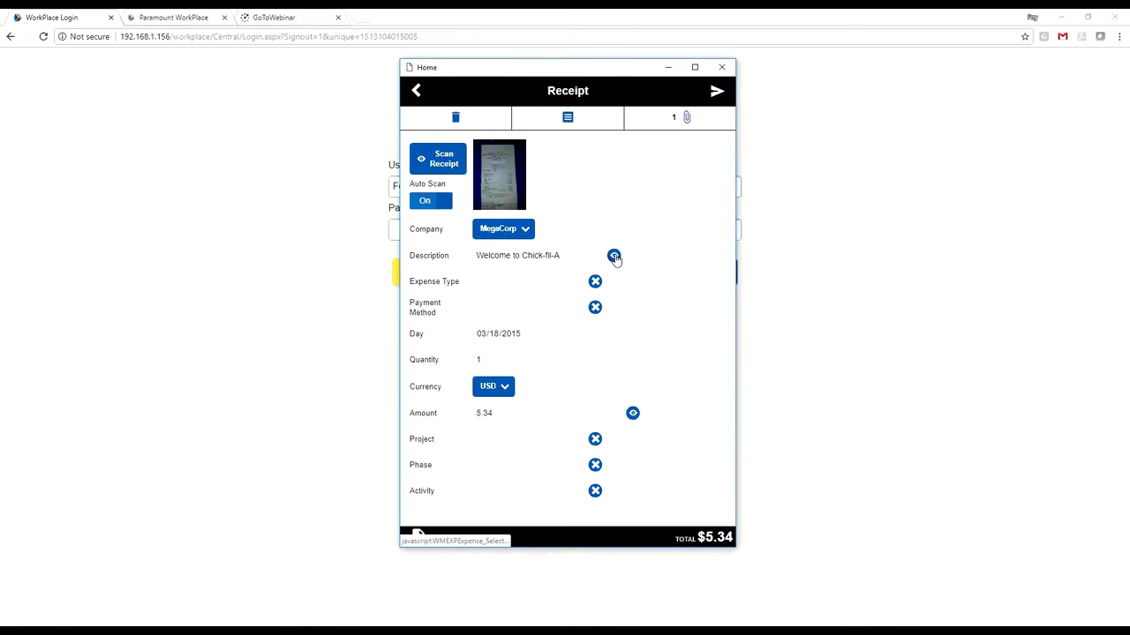
Set the expense type to Restaurant and the payment method to Cash, then return home.
left_click(557, 280)
scroll(505, 399, "down", 10)
scroll(507, 402, "down", 4)
left_click(496, 376)
left_click(511, 307)
left_click(509, 343)
left_click(415, 90)
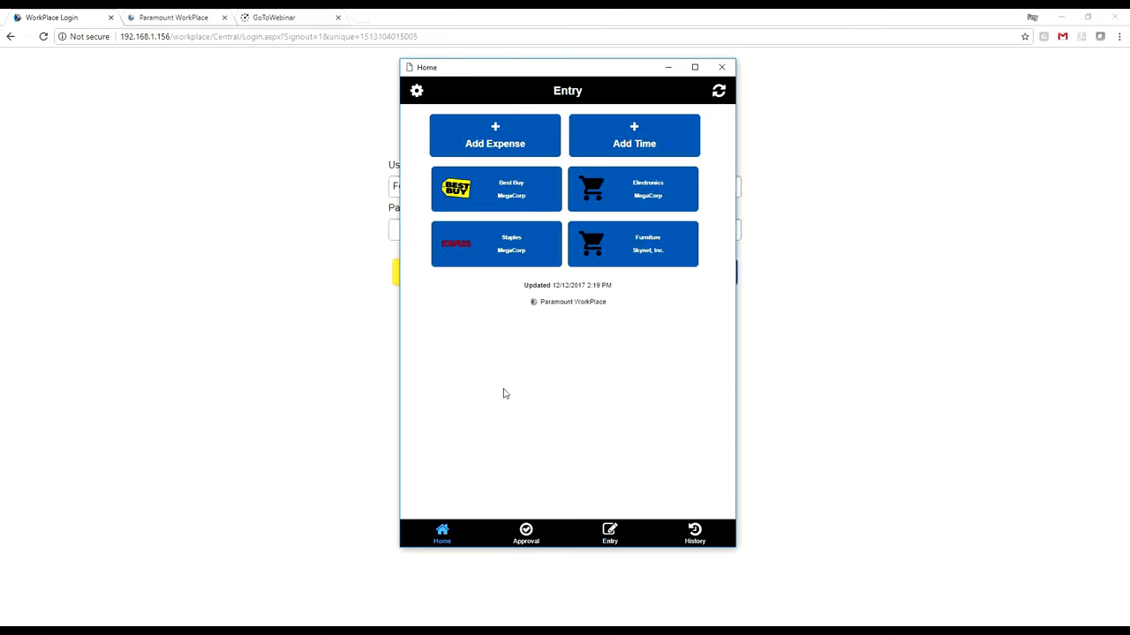
left_click(311, 331)
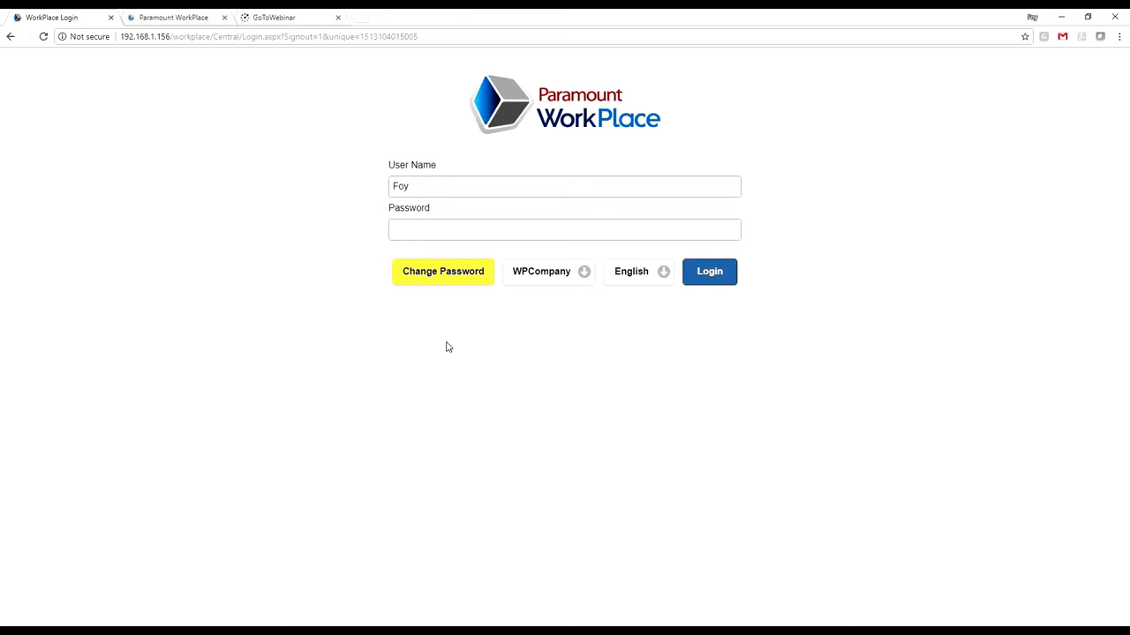
Log in to the web Dashboard with the account password.
left_click(427, 234)
type("***")
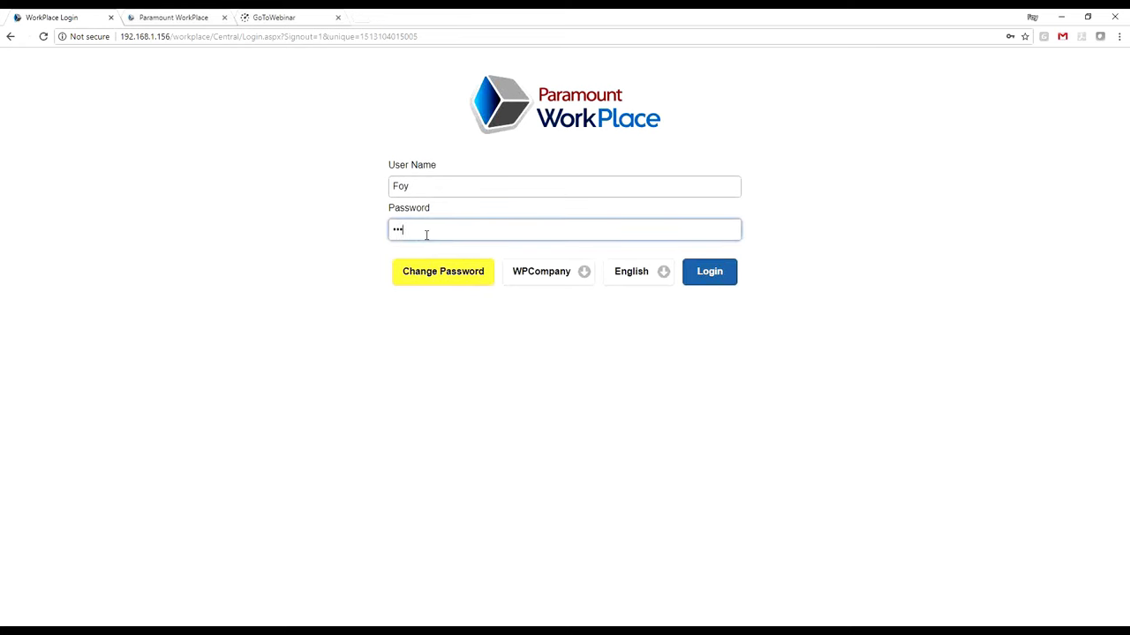
left_click(700, 278)
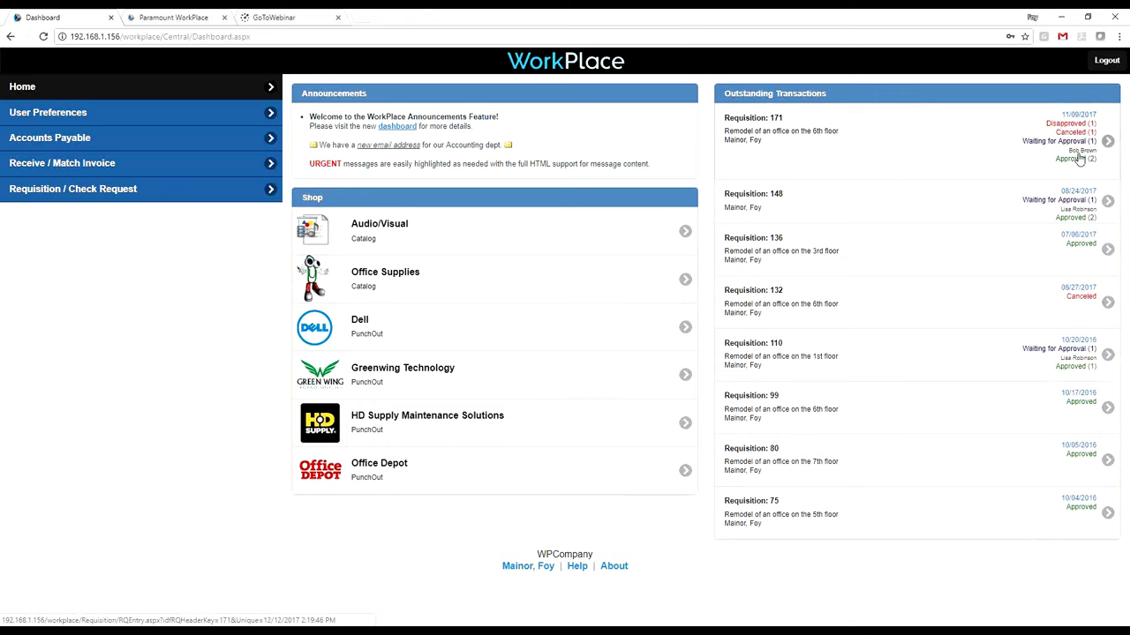
Open Requisition 171, inspect its line status icons, and select line 1.
left_click(884, 141)
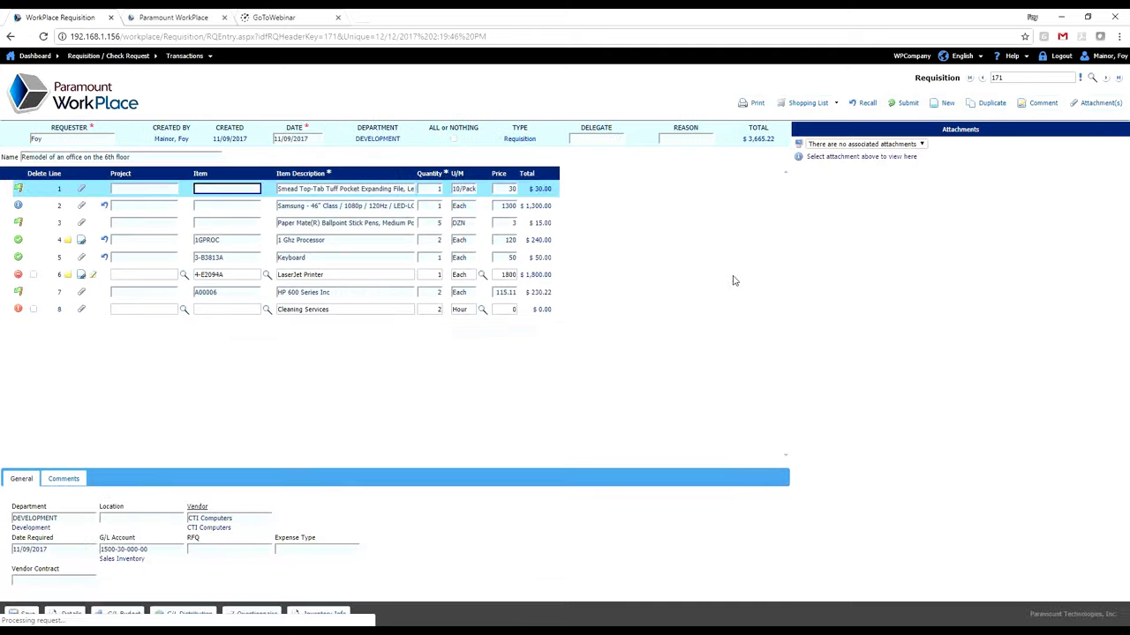
mouse_move(17, 191)
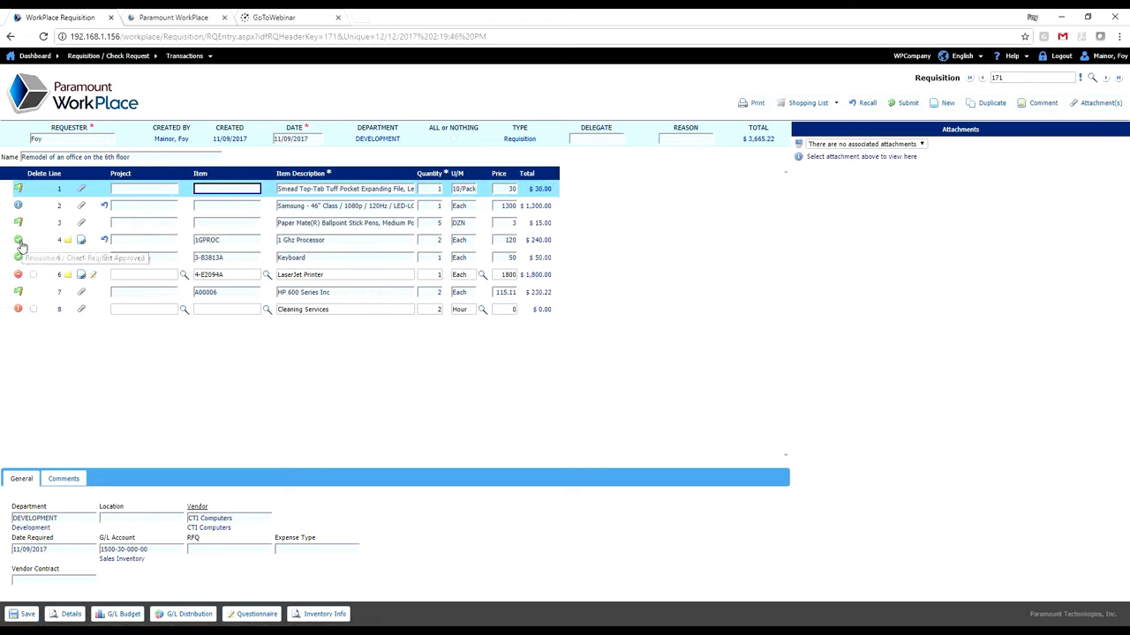
mouse_move(21, 246)
mouse_move(19, 277)
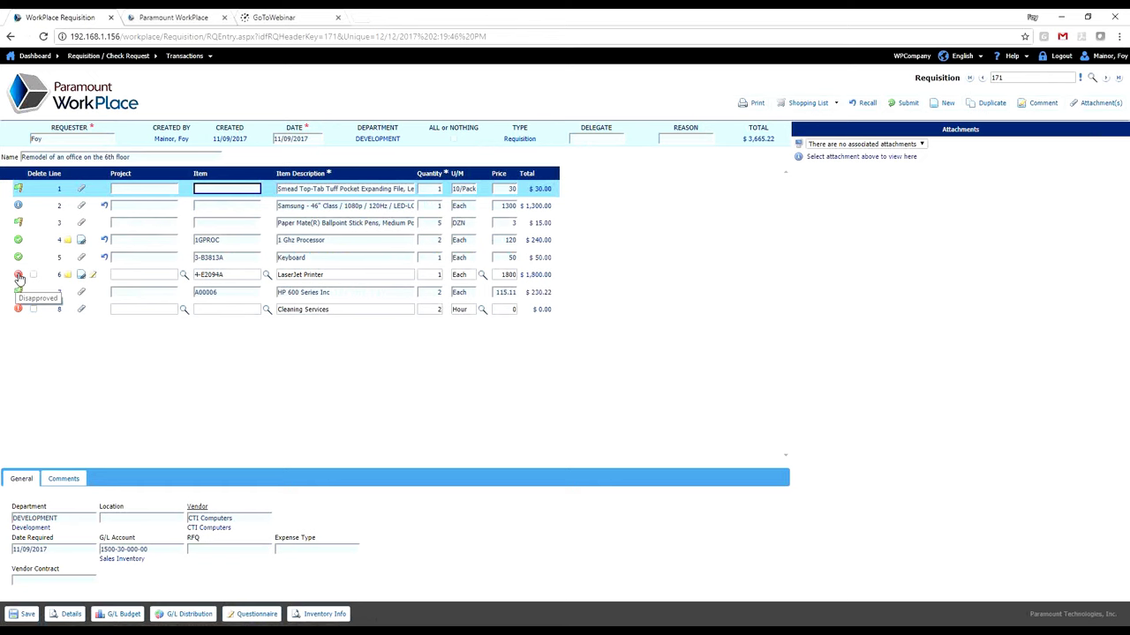
left_click(312, 188)
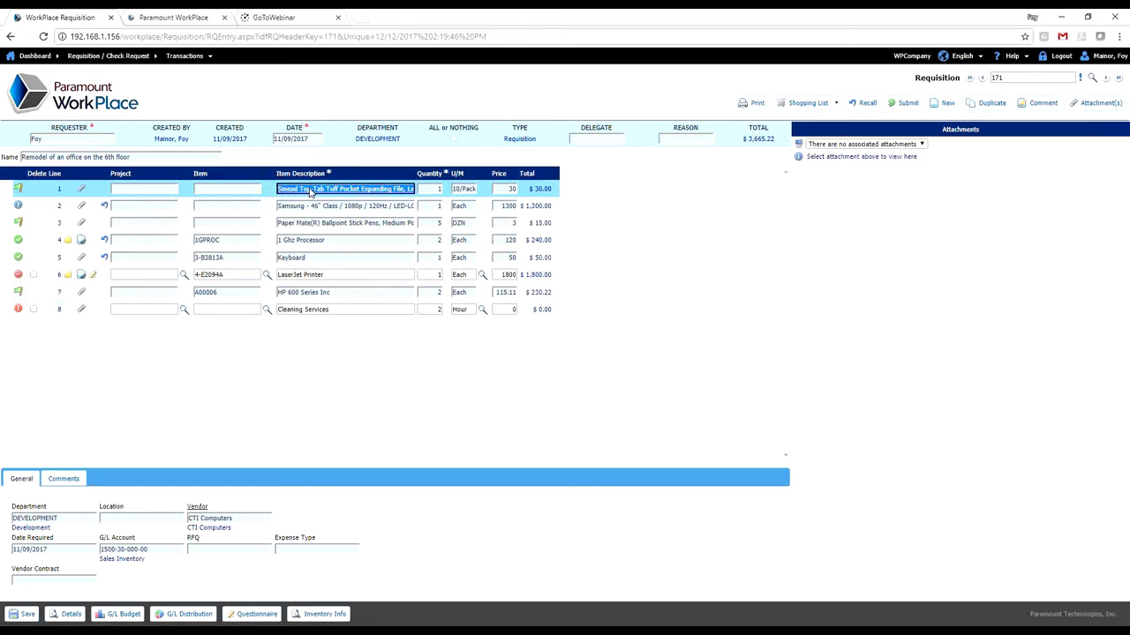
View line 1's processing details and action log, then go back to the Dashboard.
left_click(71, 613)
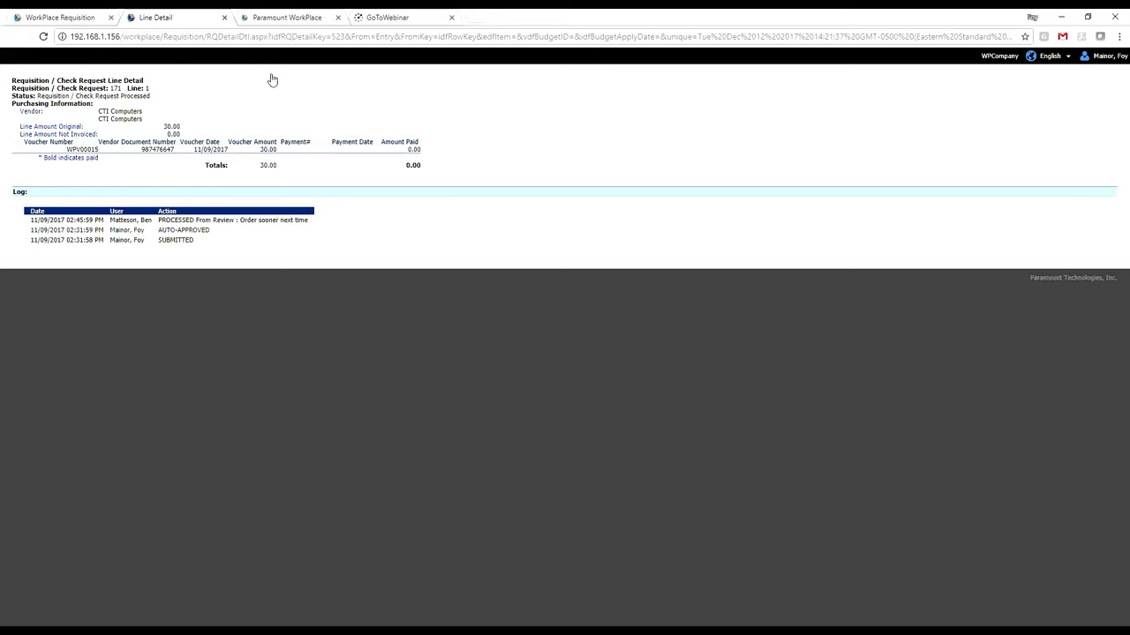
left_click(225, 18)
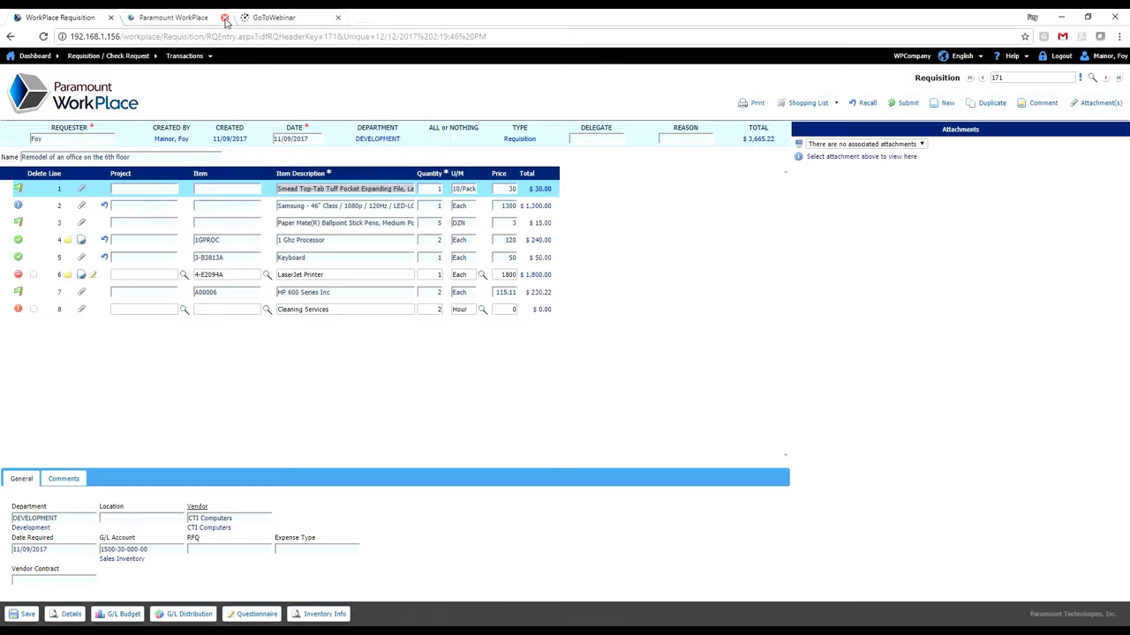
left_click(43, 99)
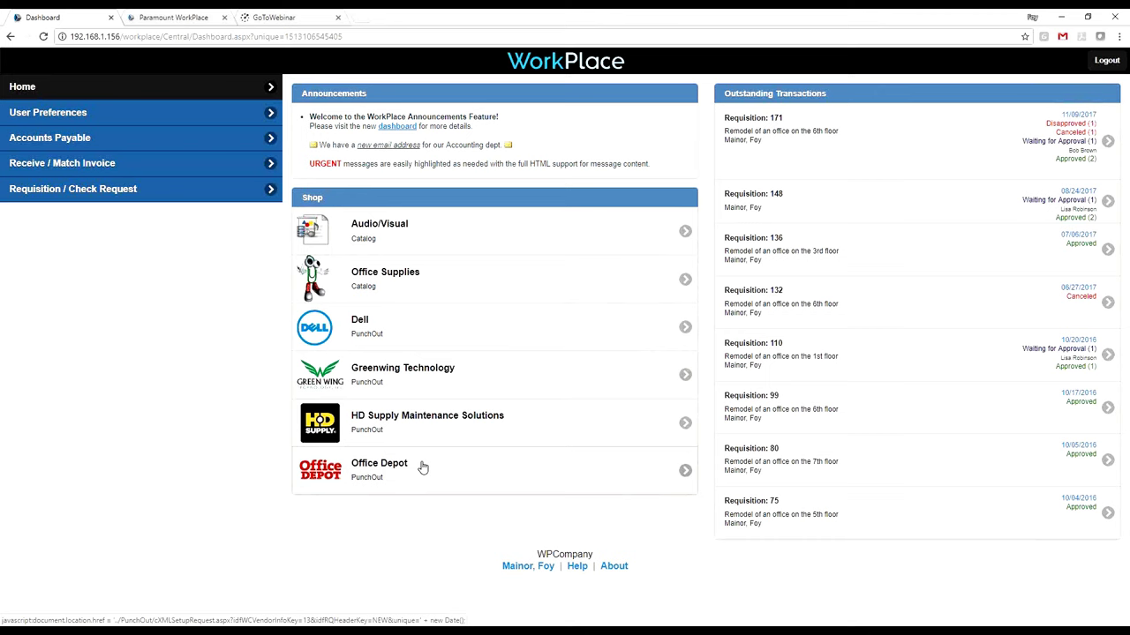
Add the Smead expanding file from Office Supplies and the Samsung 46" TV from Audio/Visual, then view the cart.
left_click(377, 281)
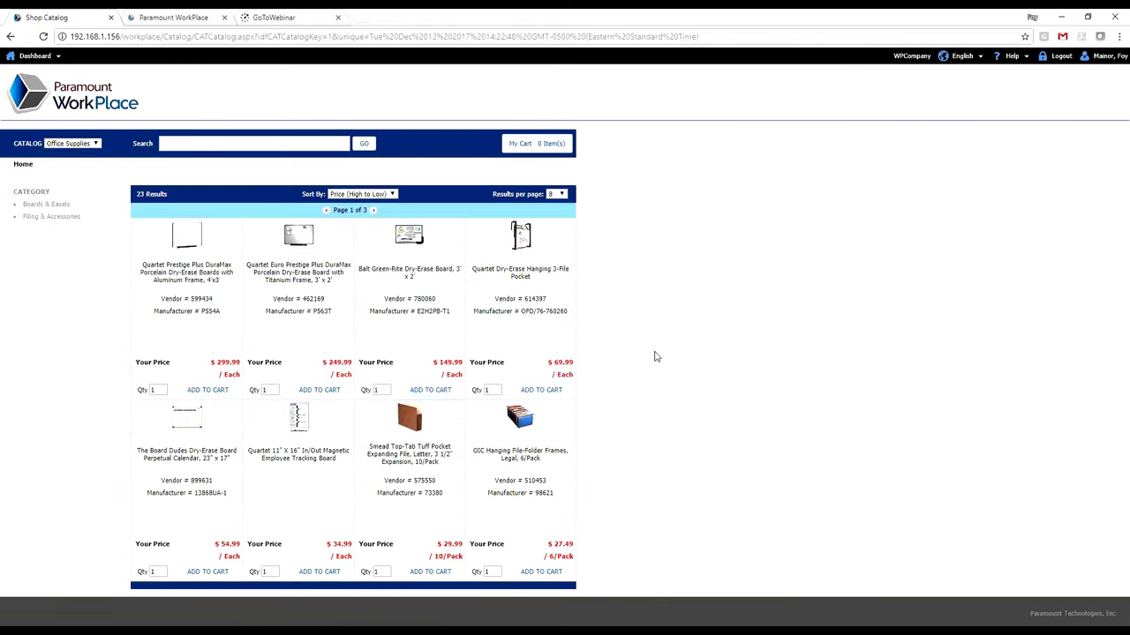
left_click(407, 421)
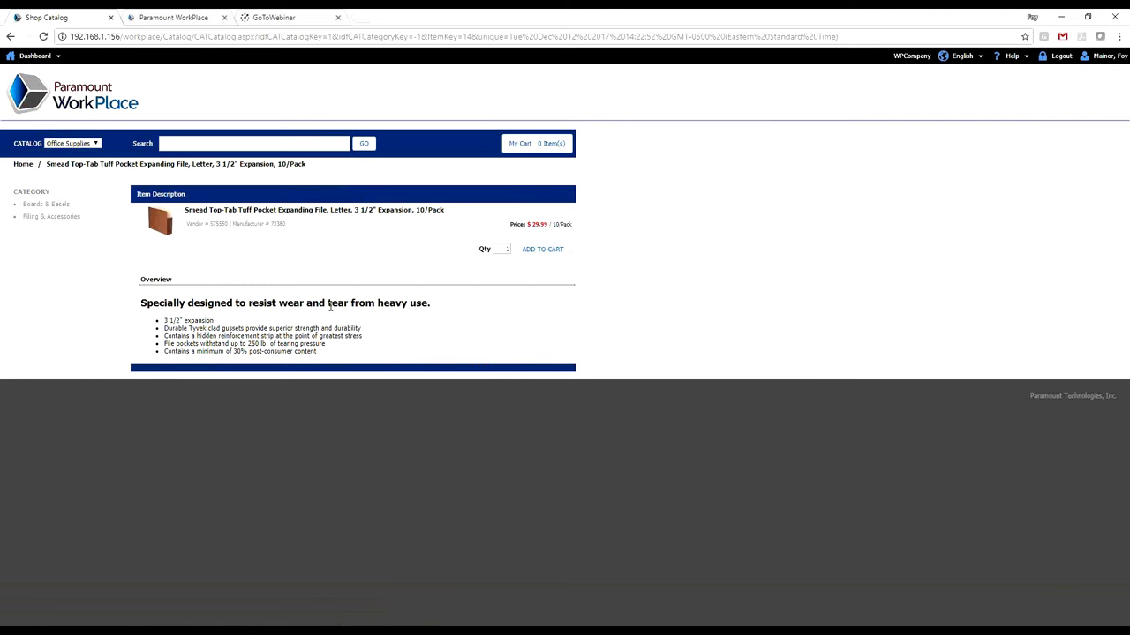
left_click(541, 248)
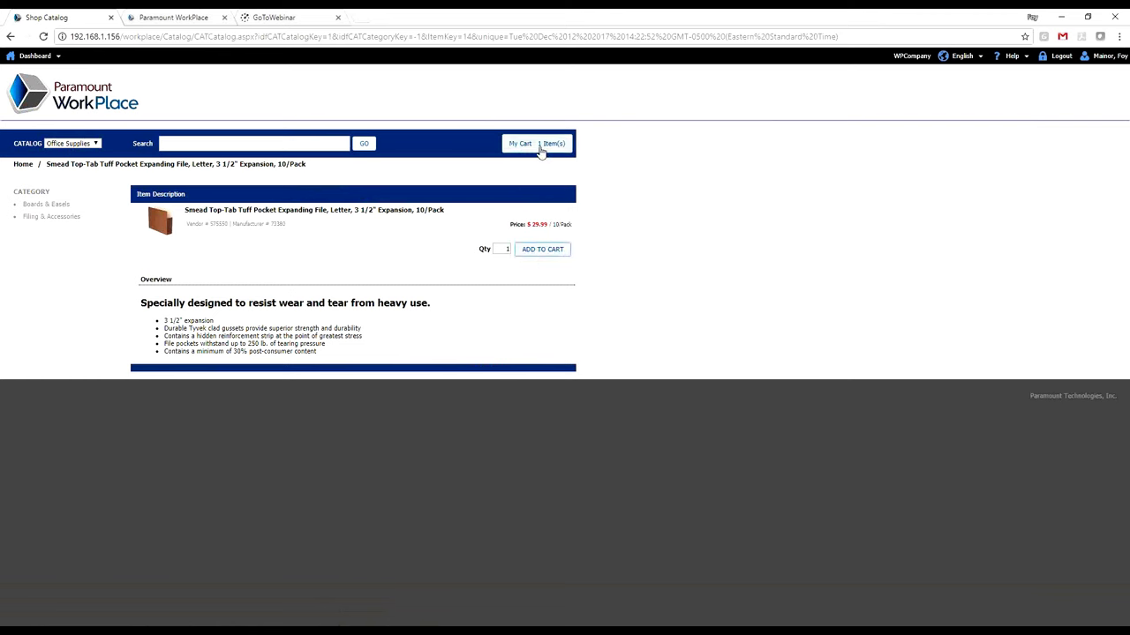
left_click(96, 145)
left_click(79, 180)
left_click(320, 385)
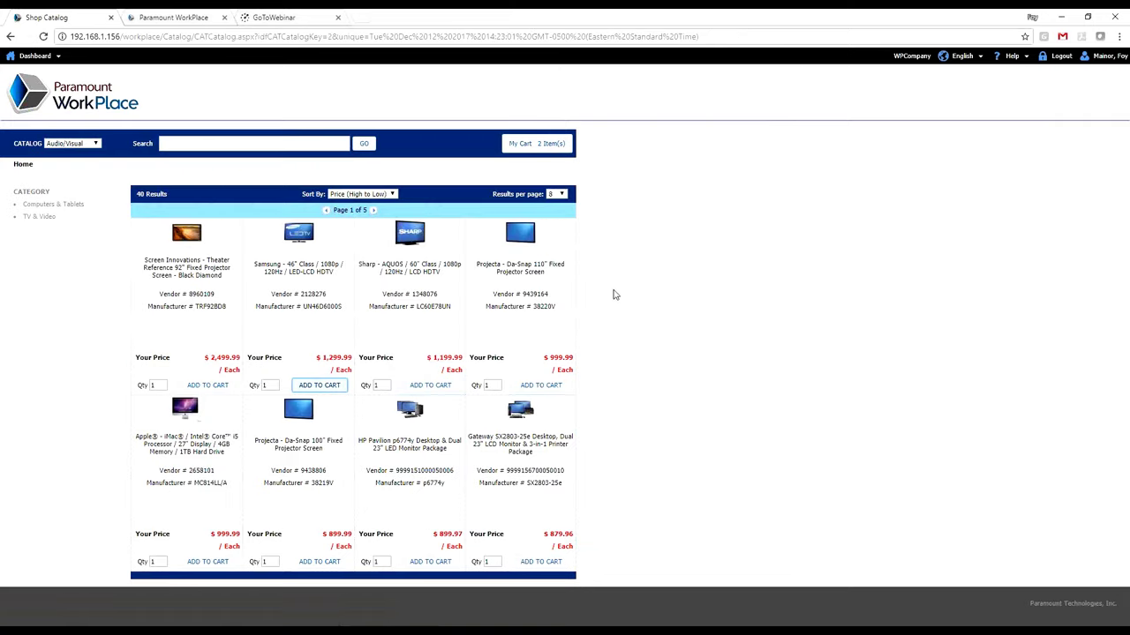
left_click(521, 143)
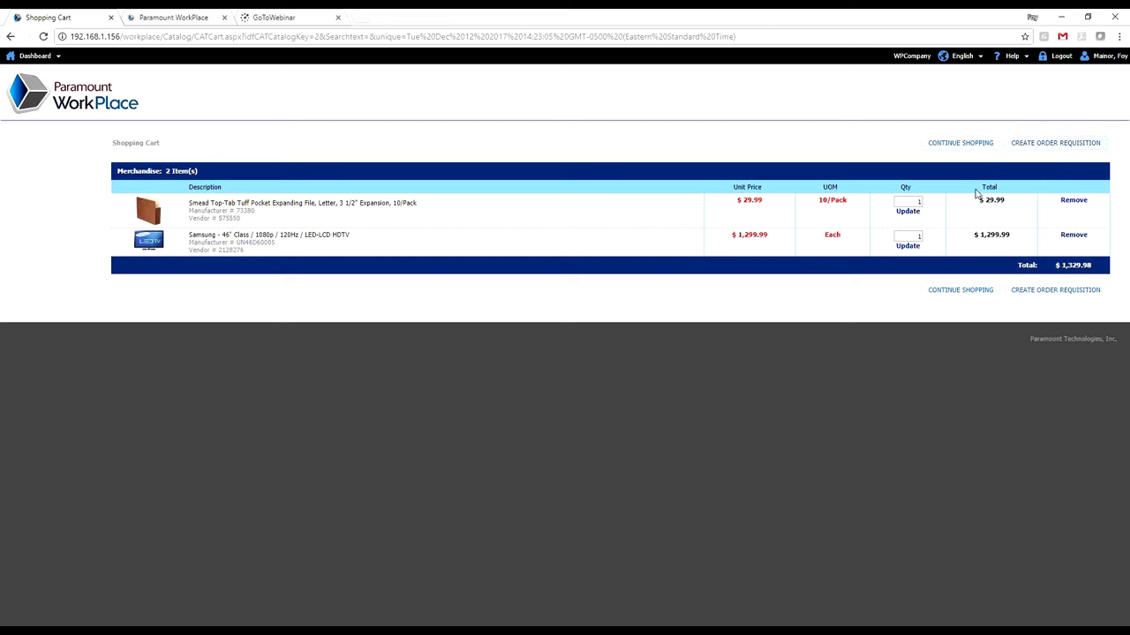
Create an order requisition from the cart's Smead file and Samsung 46" TV.
left_click(1050, 148)
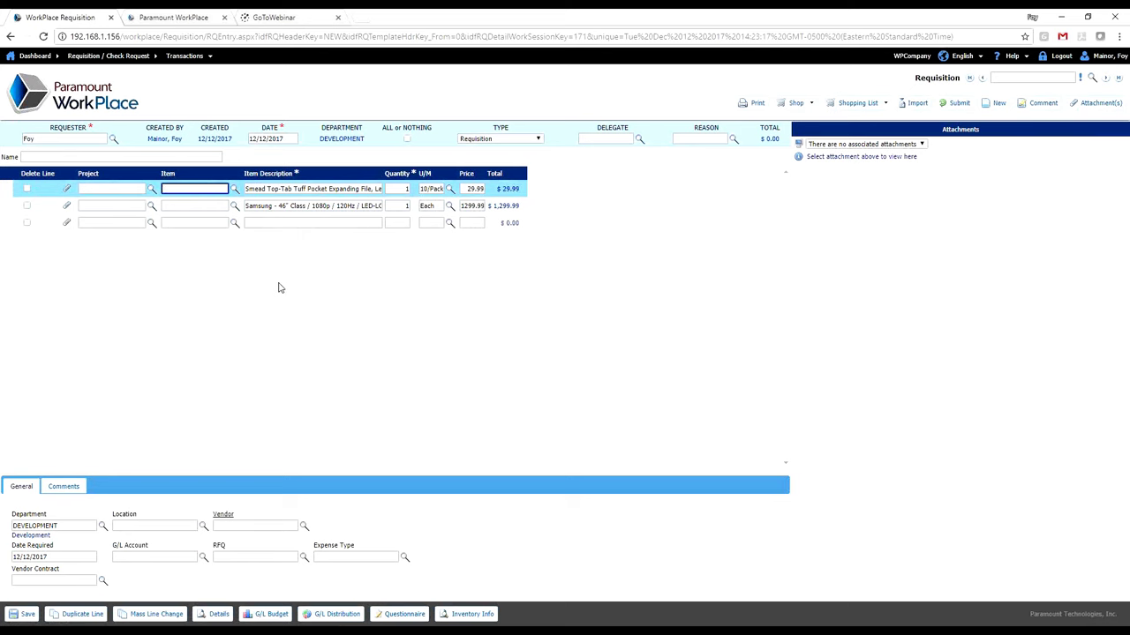
Save requisition 181 and name it 'Remodel of an office on the 7th floor'.
left_click(29, 616)
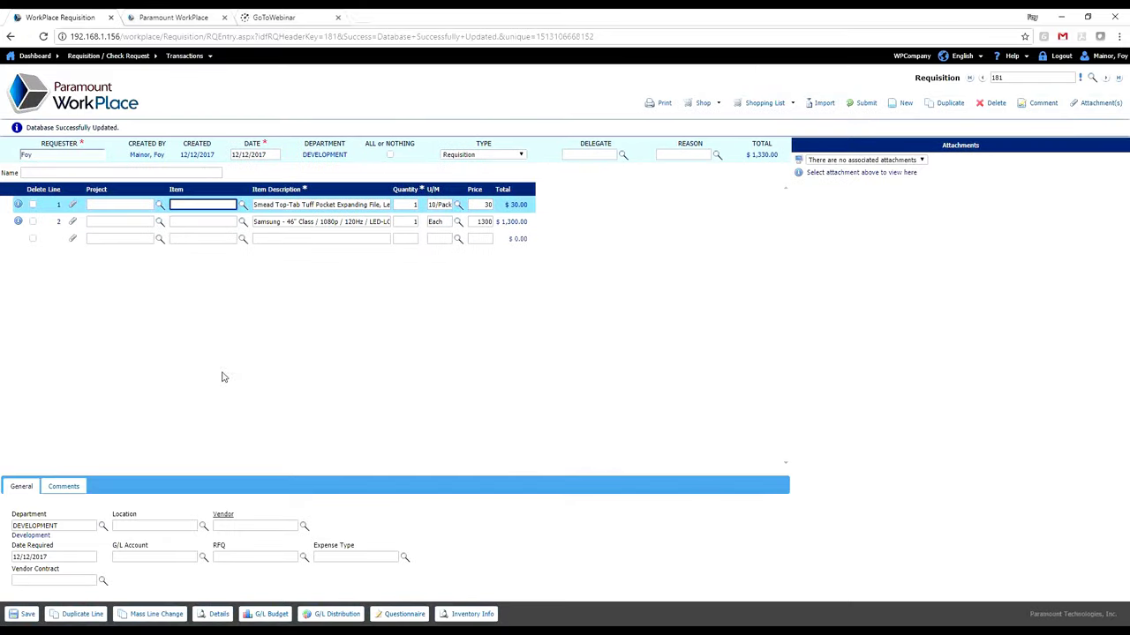
left_click(68, 173)
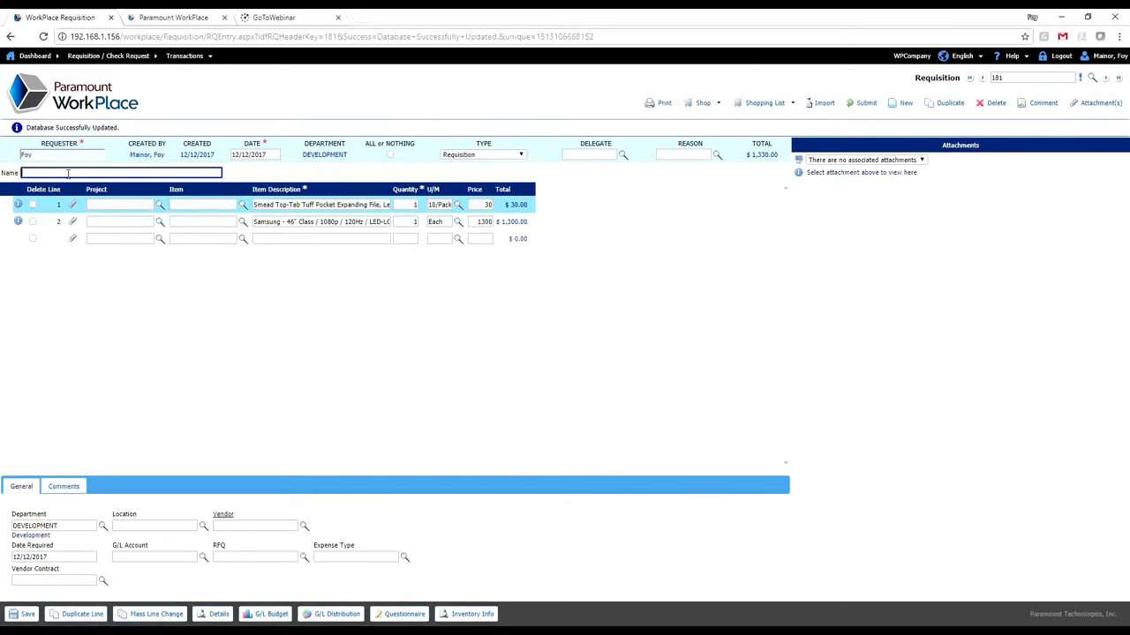
type("Remodel")
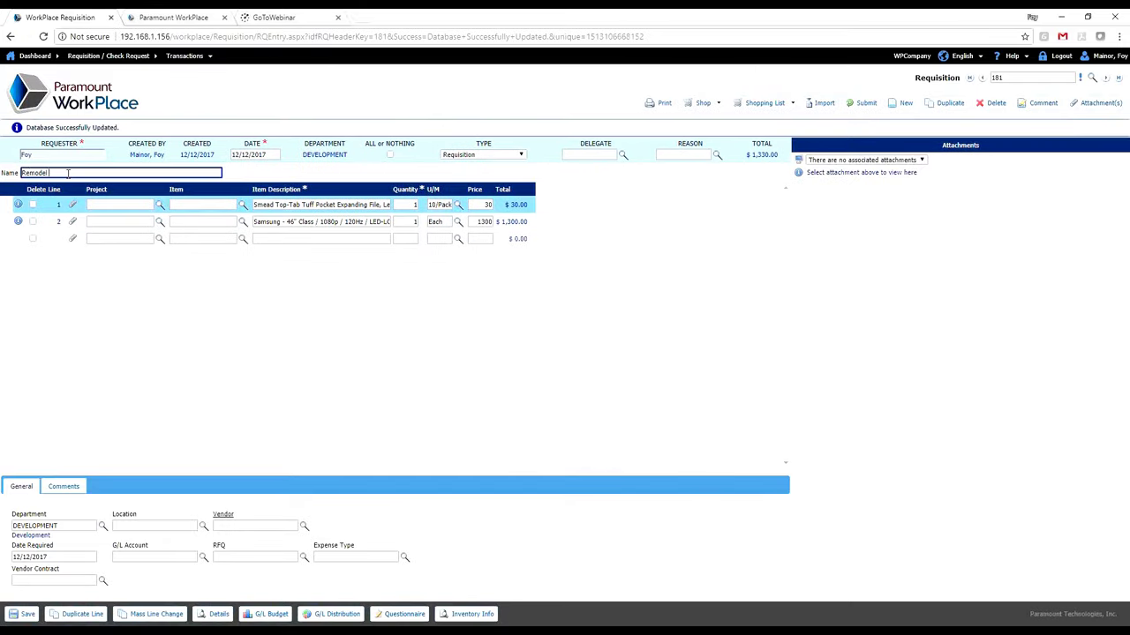
type(" of an office on the 7th floor")
Add the vendor comment 'I need these ASAP' and the internal note 'These are for office that is...'.
left_click(276, 206)
left_click(63, 486)
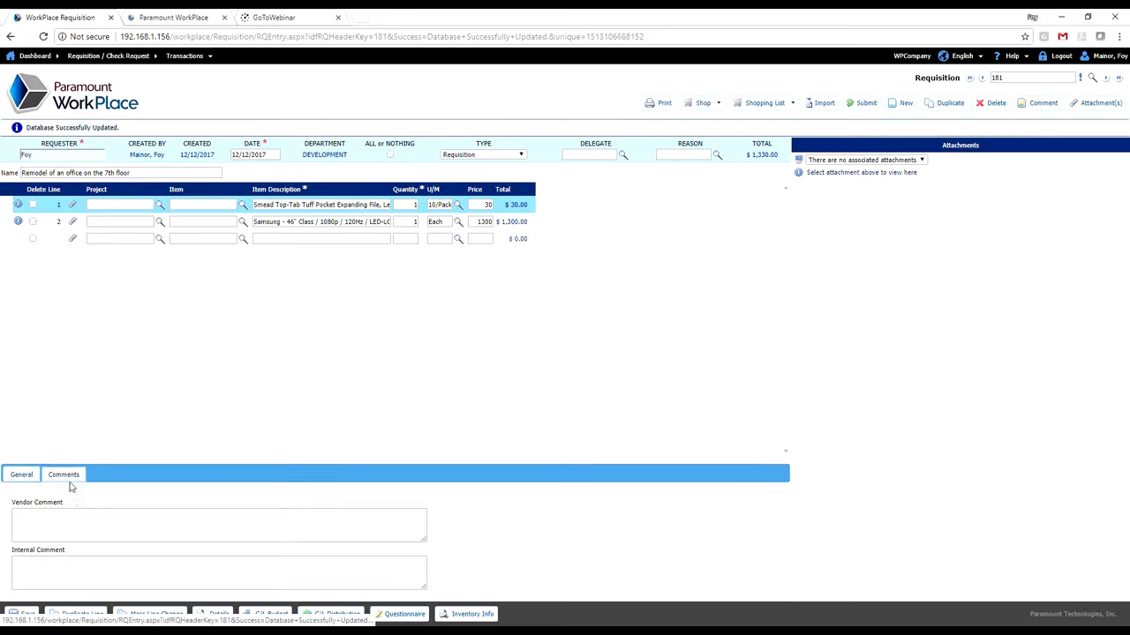
left_click(79, 521)
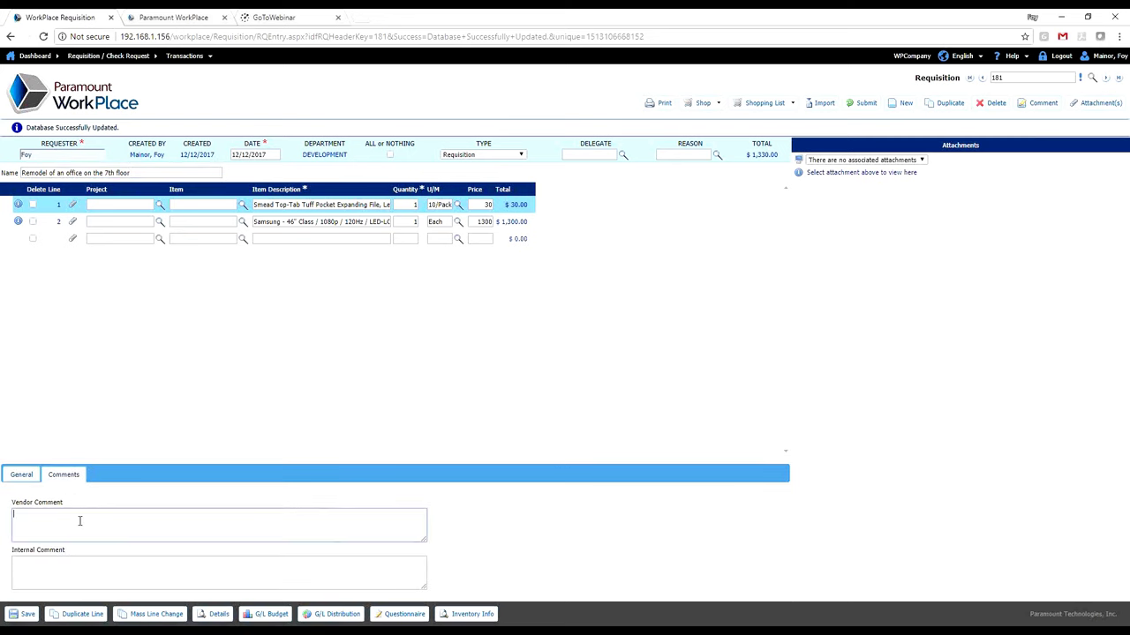
type("I need these ASAP")
left_click(55, 569)
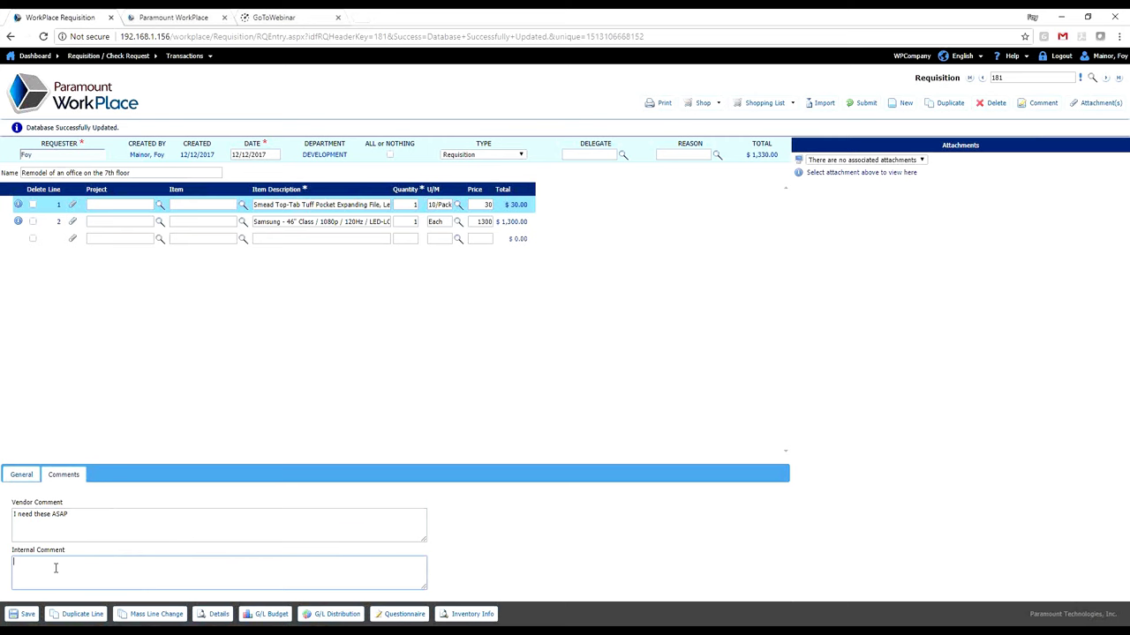
type("These are for")
type("office that is................")
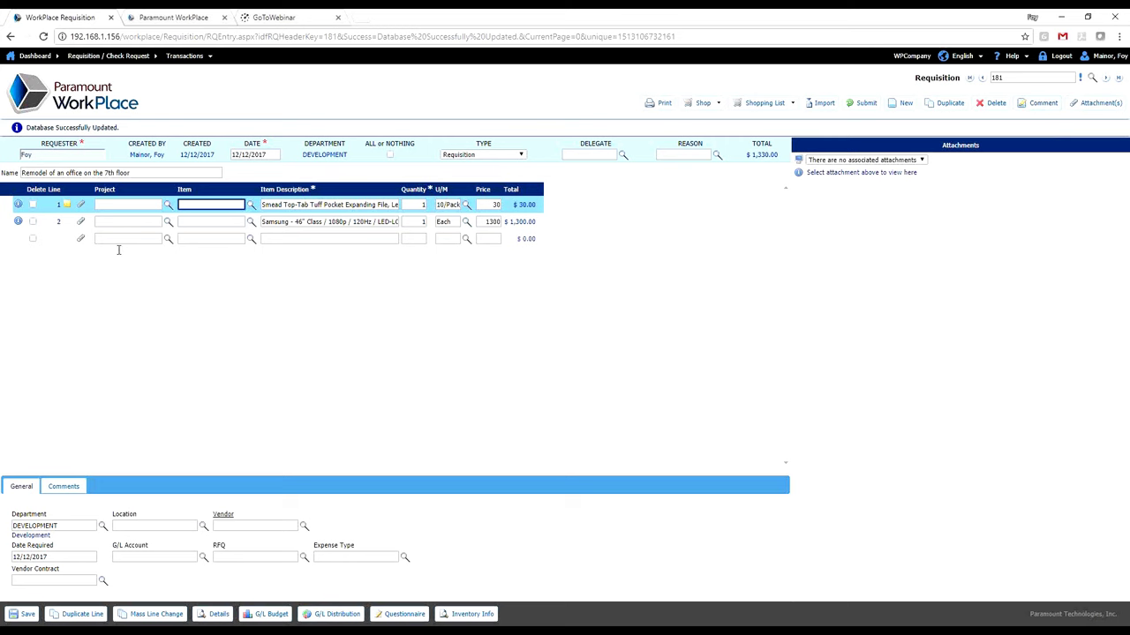
left_click(113, 205)
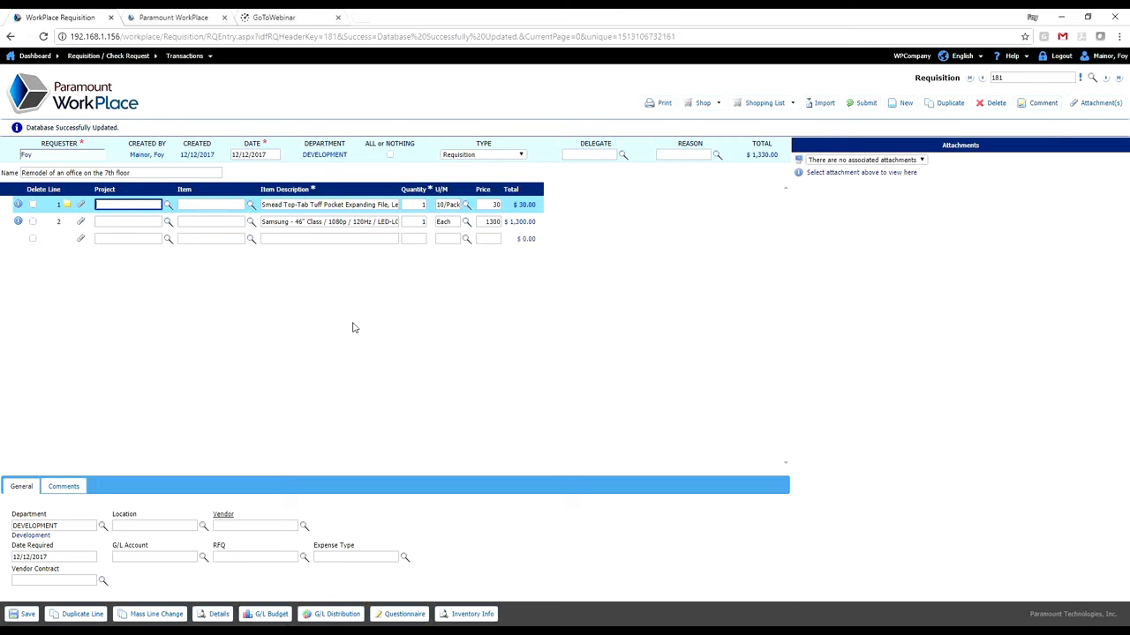
Go to the Office Depot punchout site from the Shop vendor list.
left_click(700, 107)
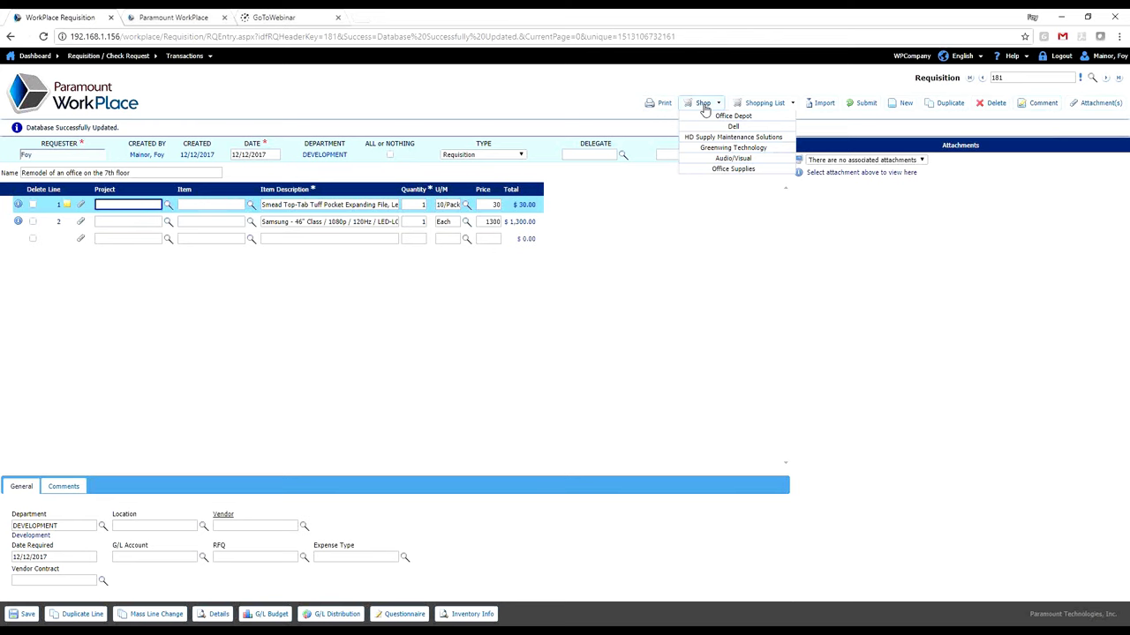
left_click(726, 115)
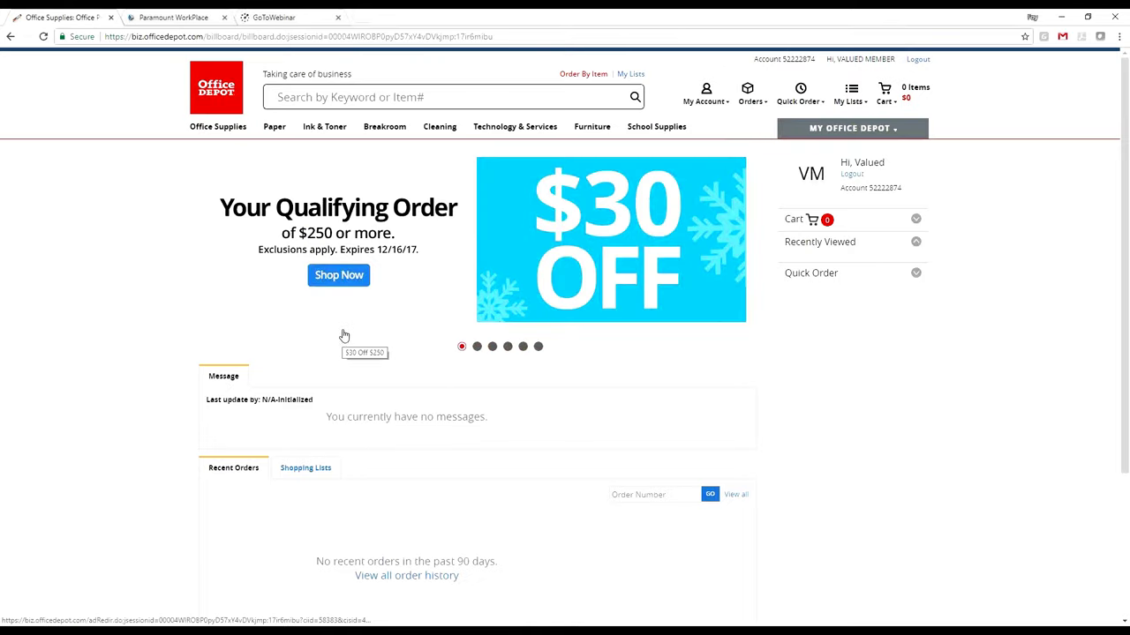
On Office Depot, find item 181594, add 5 Paper Mate ballpoint pens to the cart, and check out.
mouse_move(225, 133)
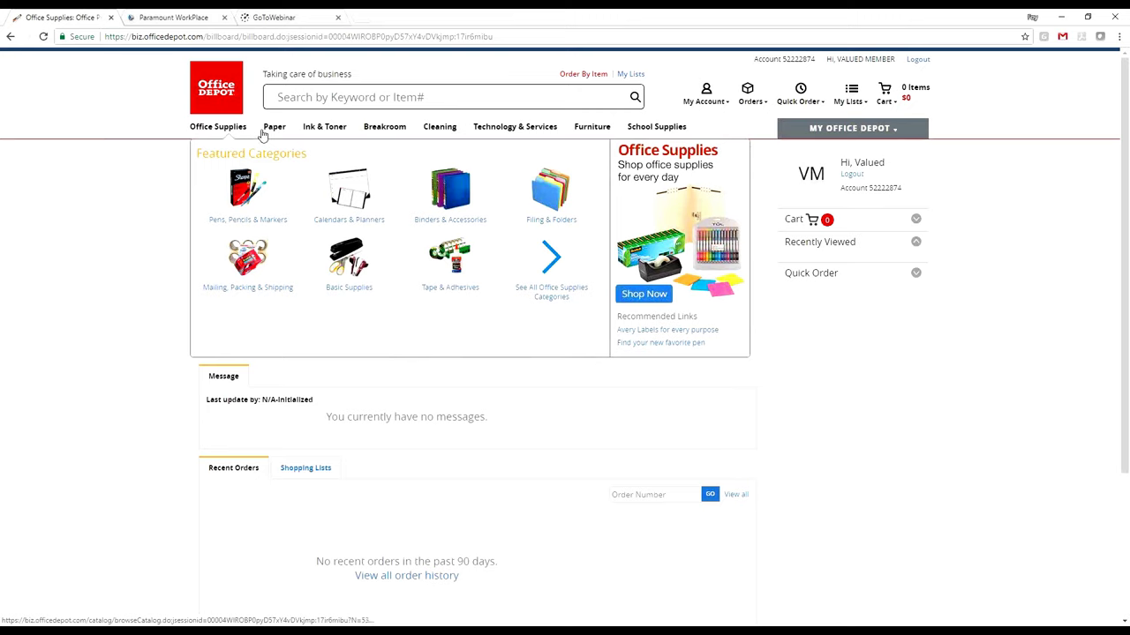
mouse_move(381, 130)
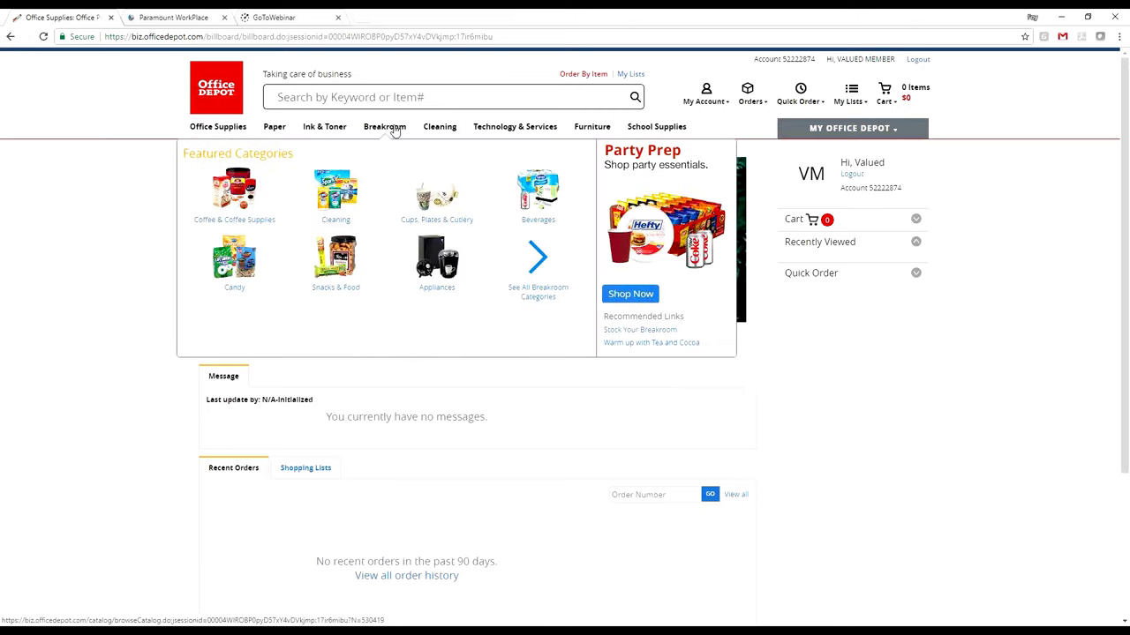
left_click(305, 103)
type("181594")
key("Return")
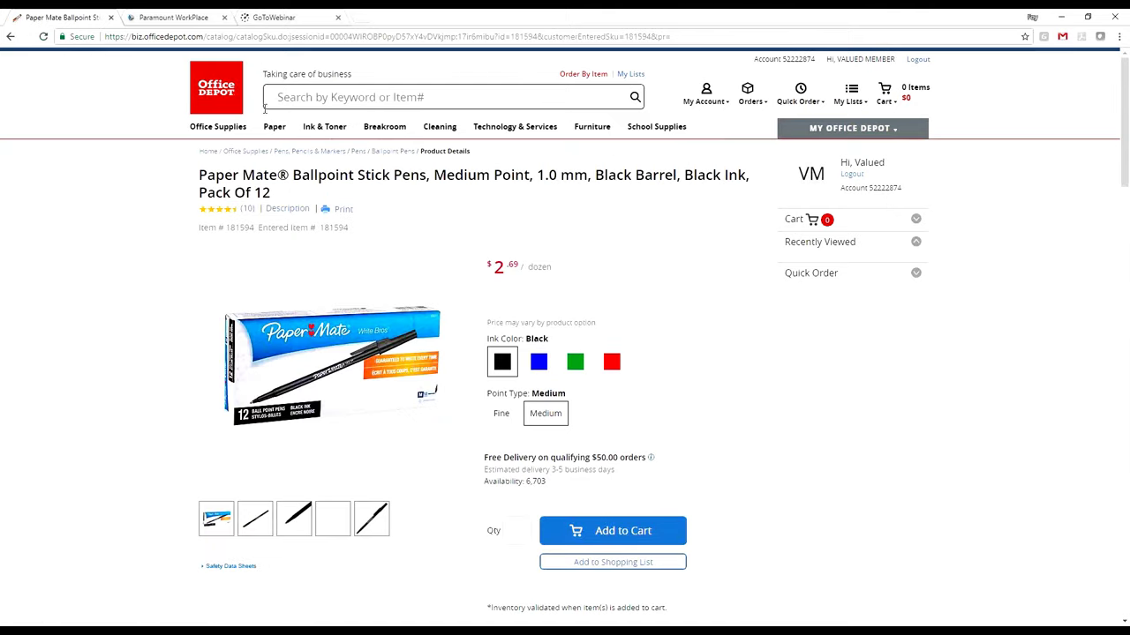
left_click(519, 534)
type("5")
left_click(597, 532)
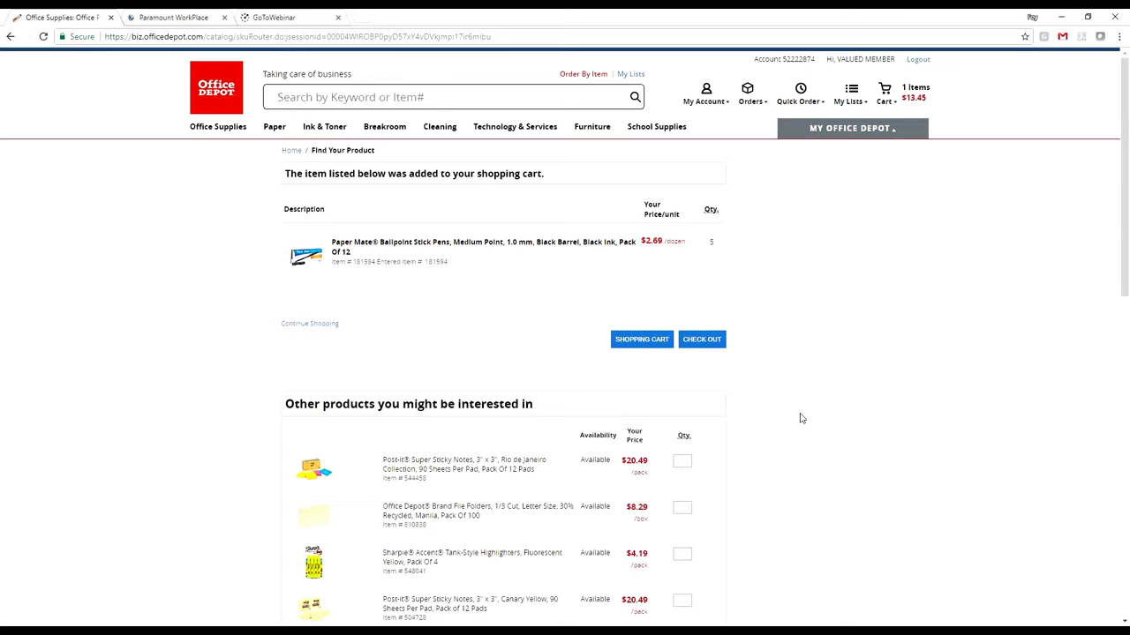
left_click(702, 343)
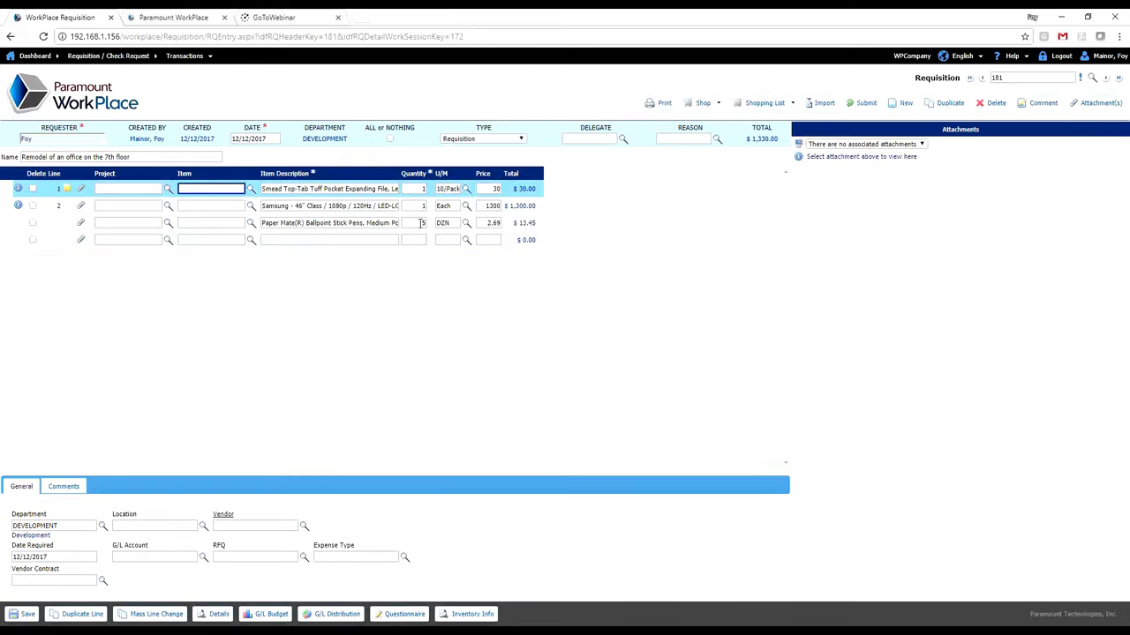
Review the new Paper Mate pens line's description and vendor, then save requisition 181.
left_click(421, 223)
left_click(444, 223)
left_click(381, 223)
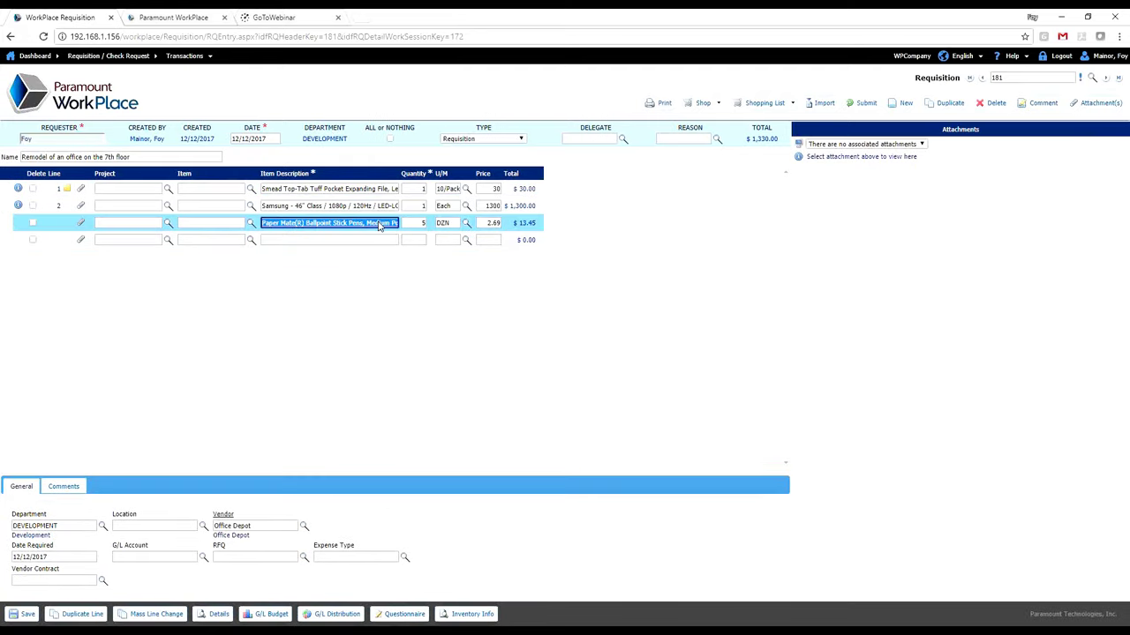
left_click(258, 527)
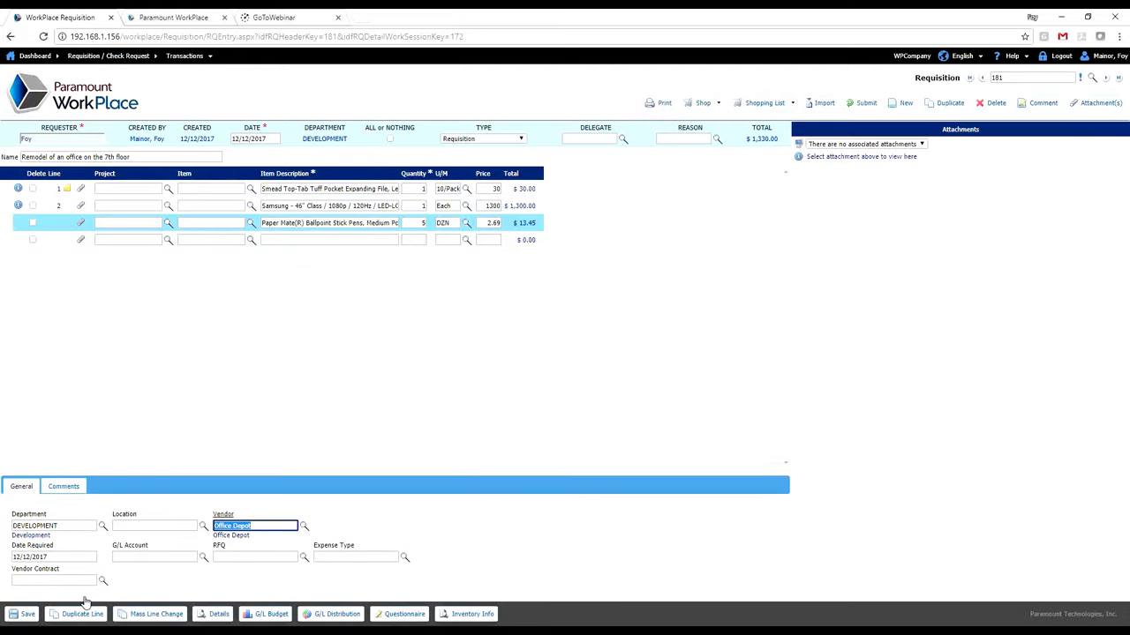
left_click(24, 615)
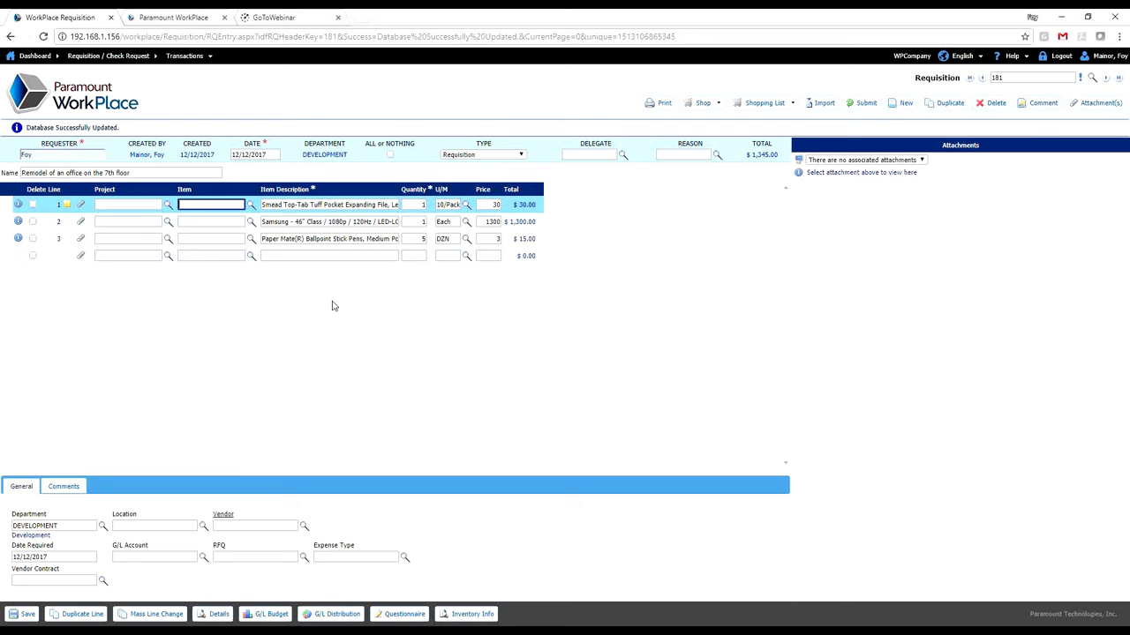
Choose the Computer list from the Shopping List dropdown.
left_click(755, 108)
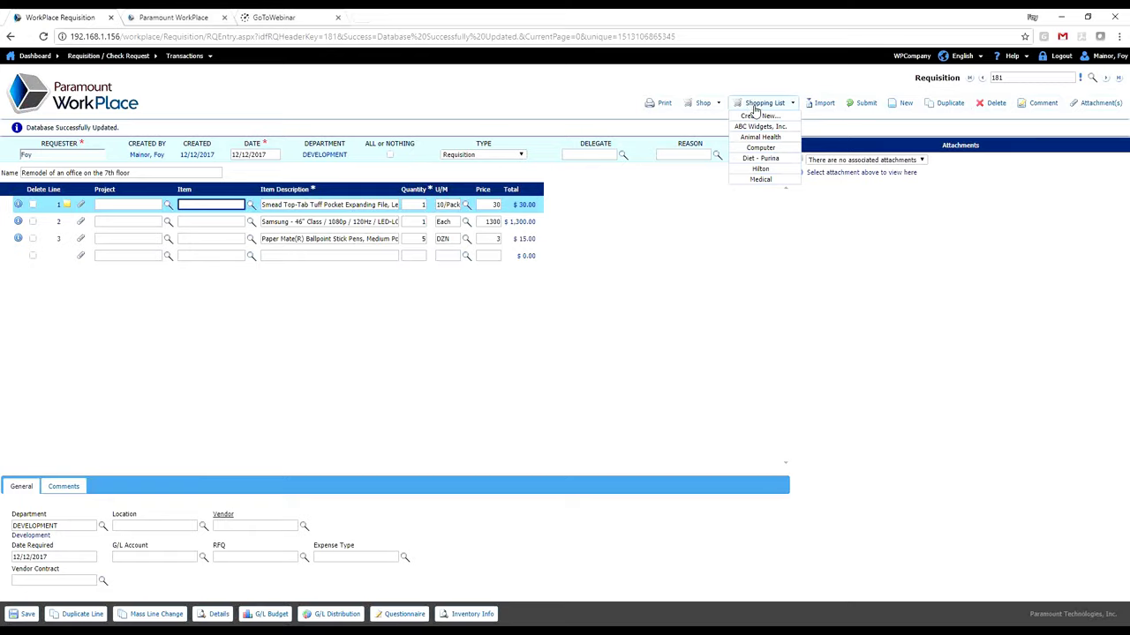
left_click(761, 147)
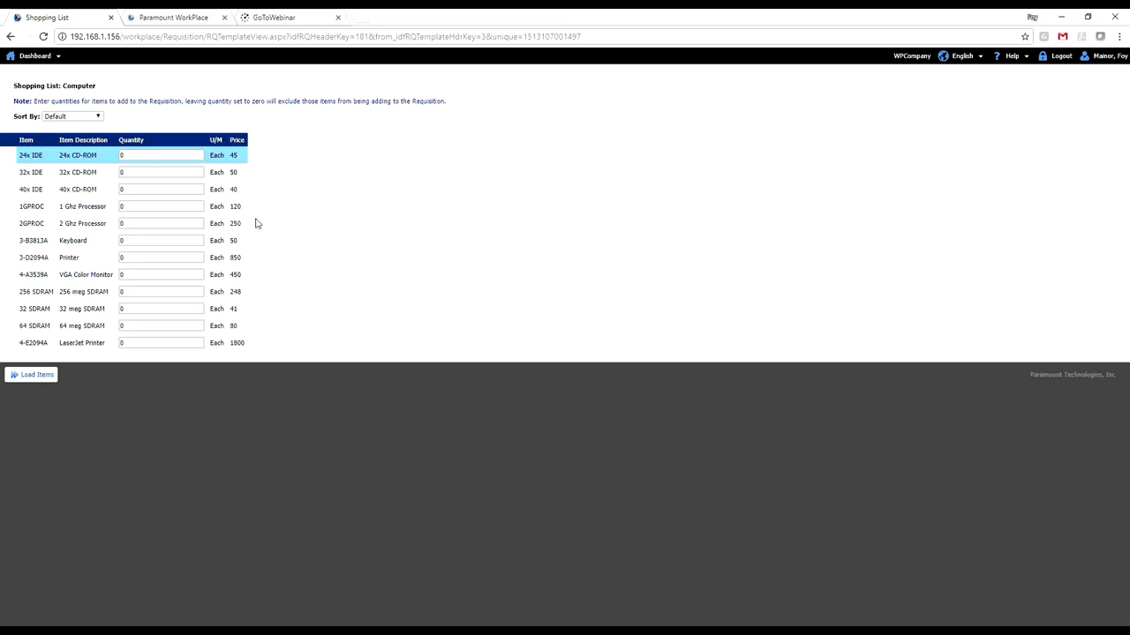
Enter quantities 2 for 1 Ghz Processor, 1 for Keyboard, 1 for LaserJet Printer, and load them.
left_click(146, 207)
type("2")
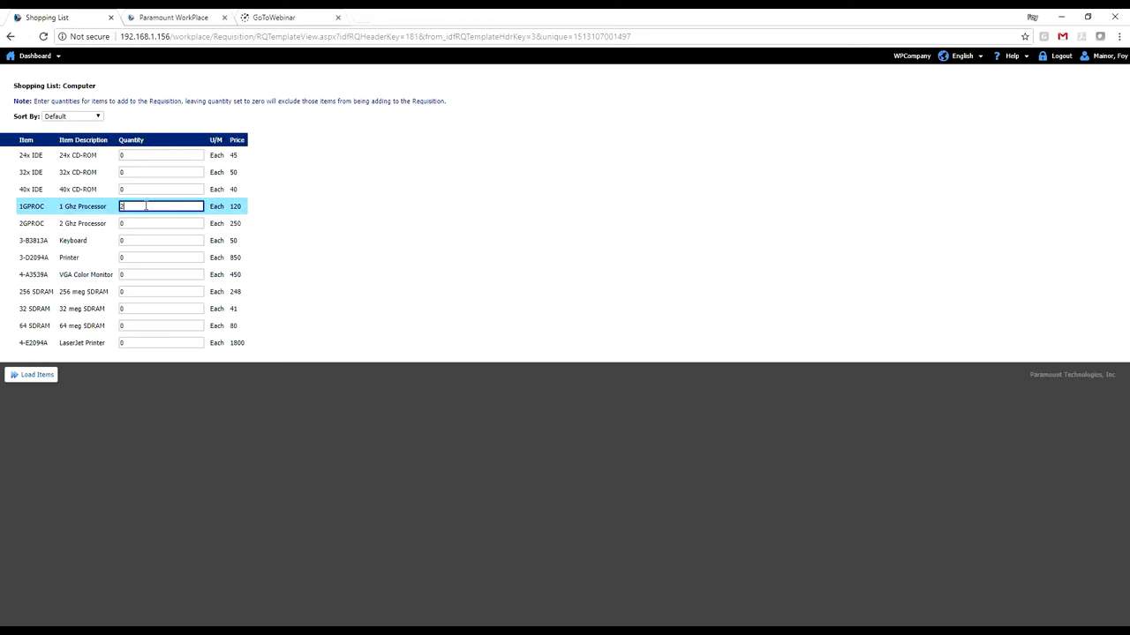
left_click(147, 241)
type("1")
left_click(141, 342)
type("1")
left_click(46, 378)
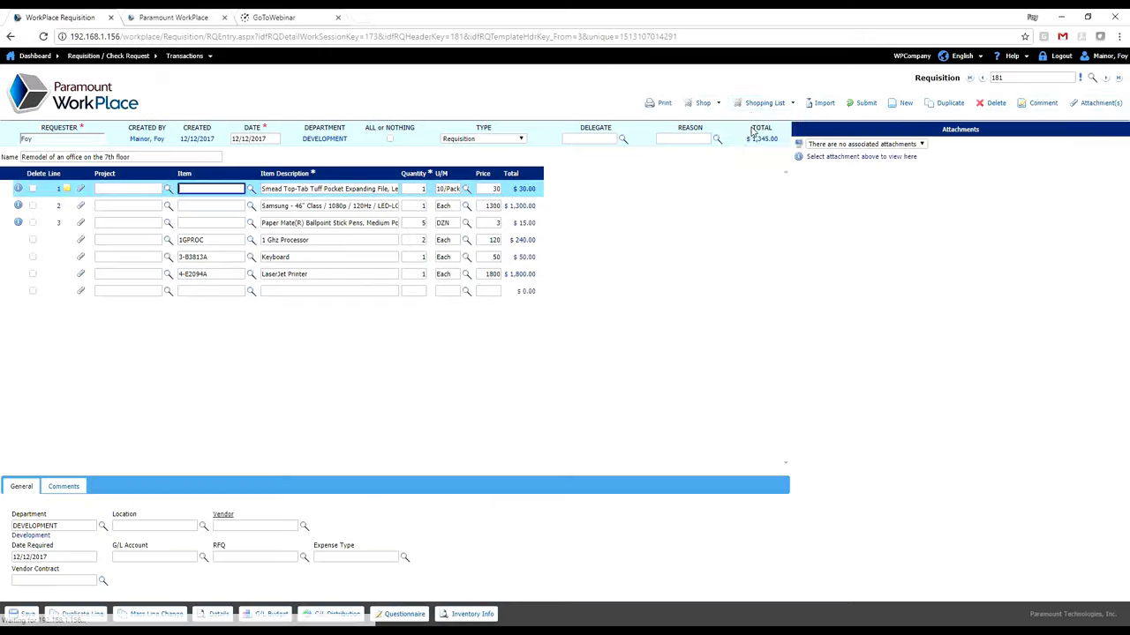
mouse_move(751, 117)
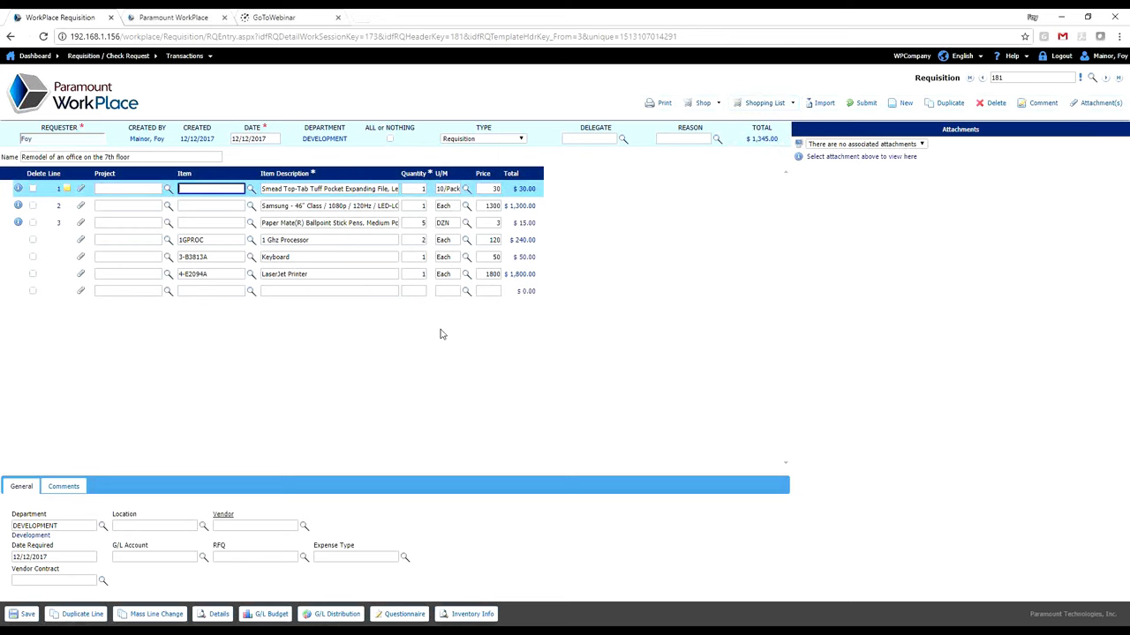
Save requisition 181 with all six lines, totalling $3,435.00.
left_click(27, 616)
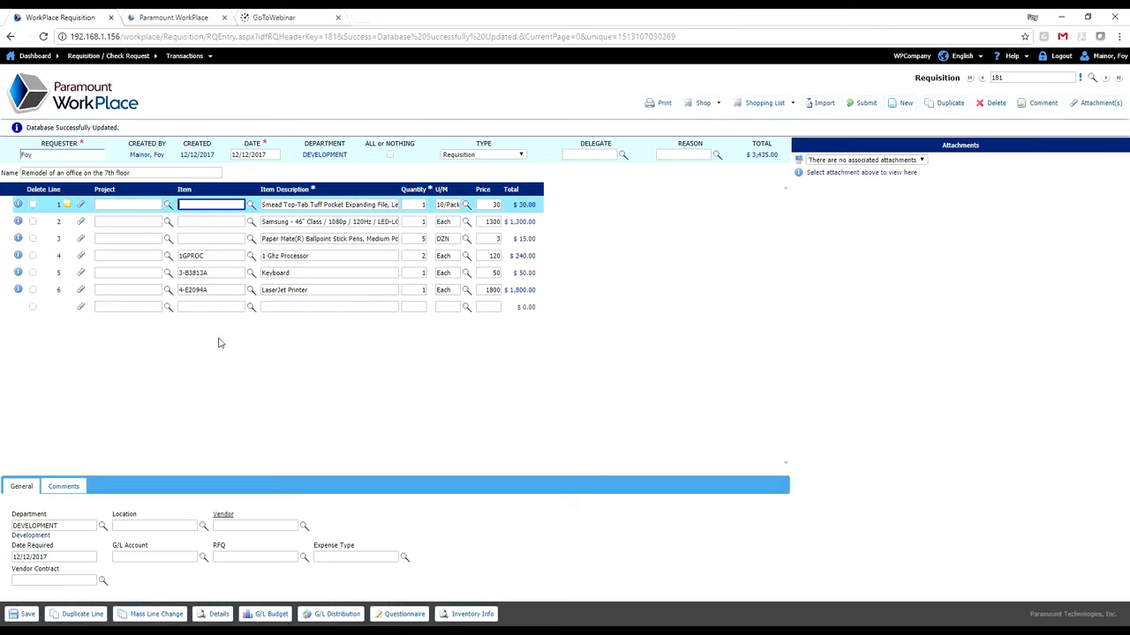
left_click(209, 306)
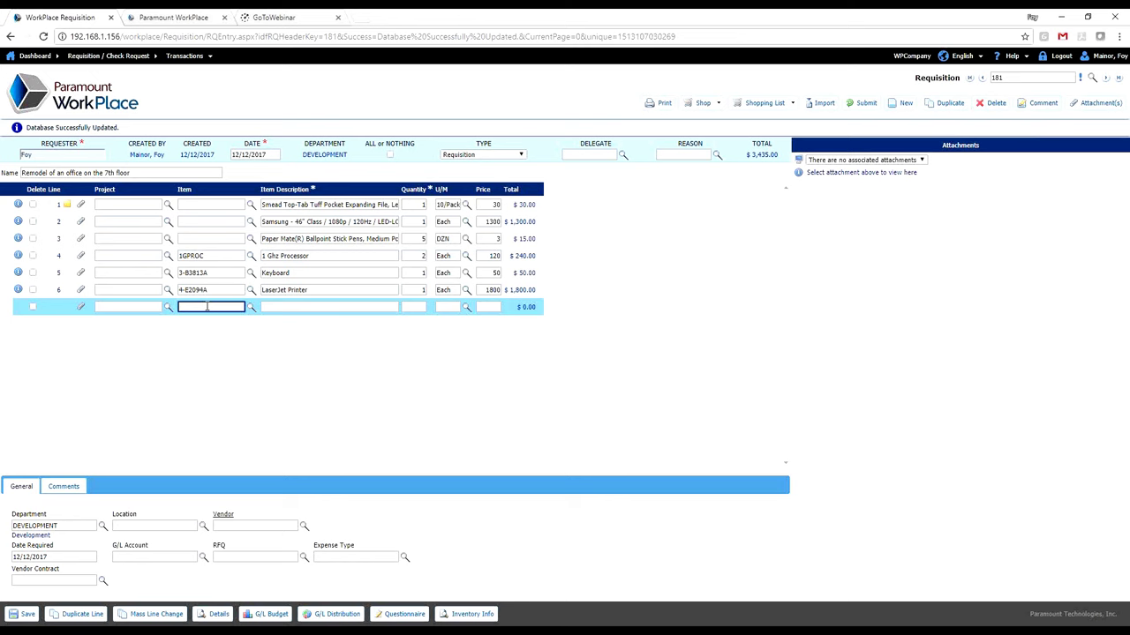
Add one IBM Infoprint 1312 ABS (A00001) as line 7 and start line 8 described 'Laptop'.
left_click(251, 306)
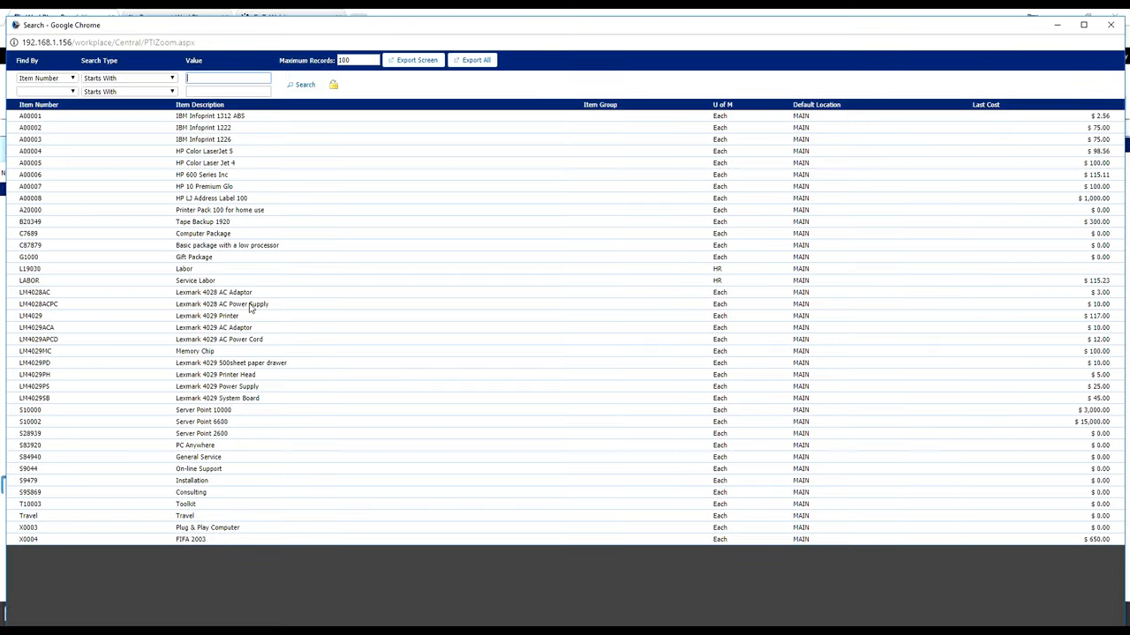
left_click(210, 119)
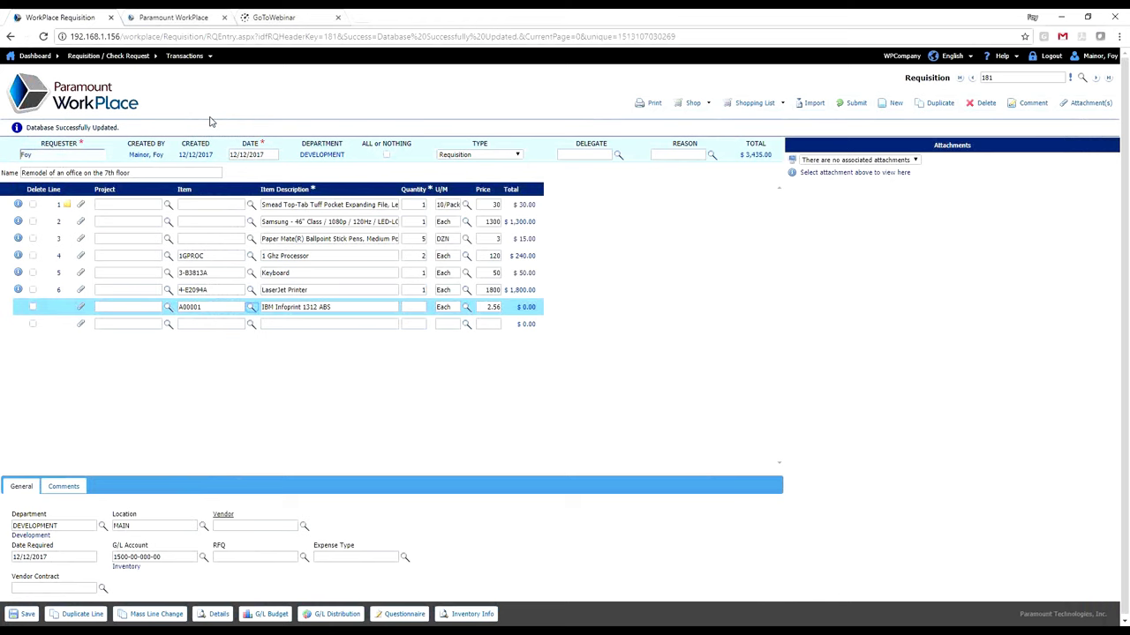
left_click(413, 306)
type("1")
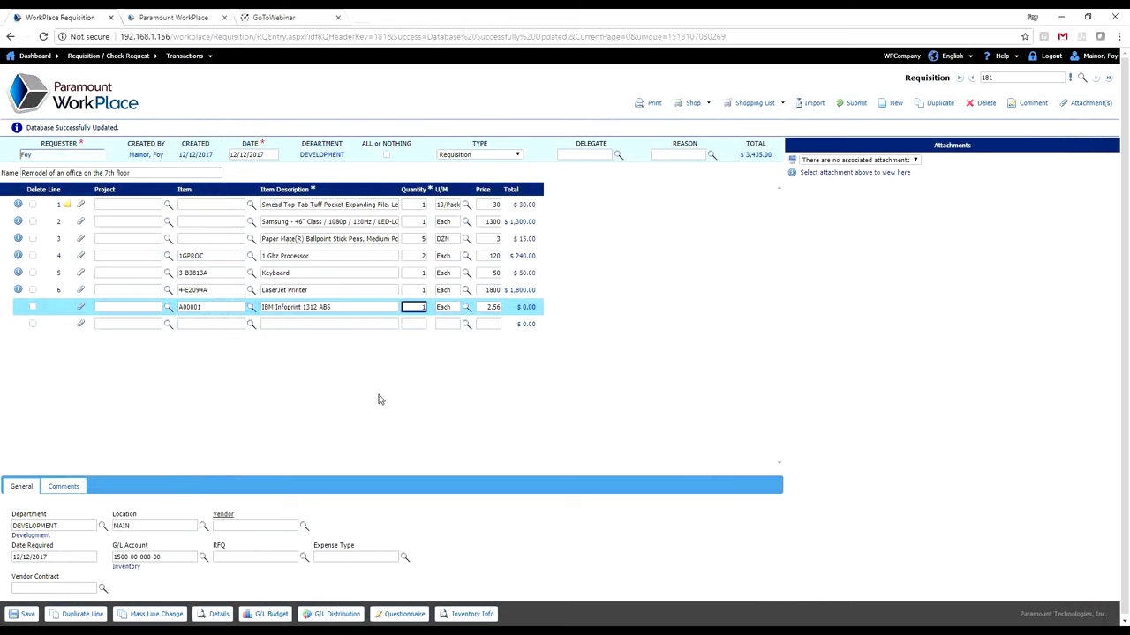
left_click(273, 323)
type("Laptop")
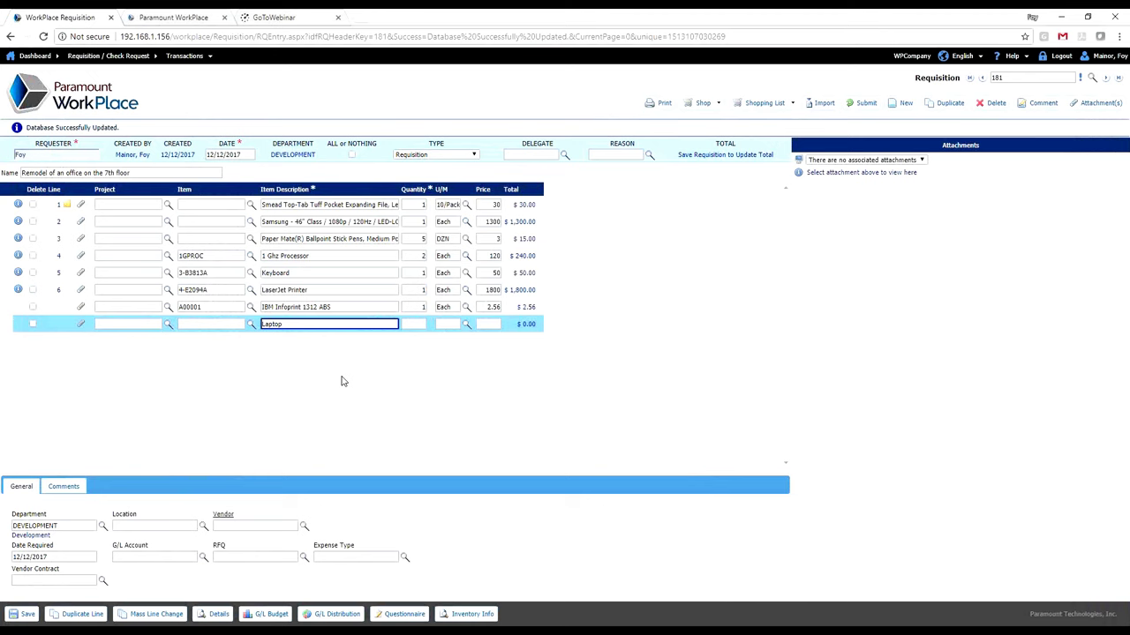
Give the Laptop line quantity 1 and Expense Type IT (Computer/IT), then save.
left_click(411, 327)
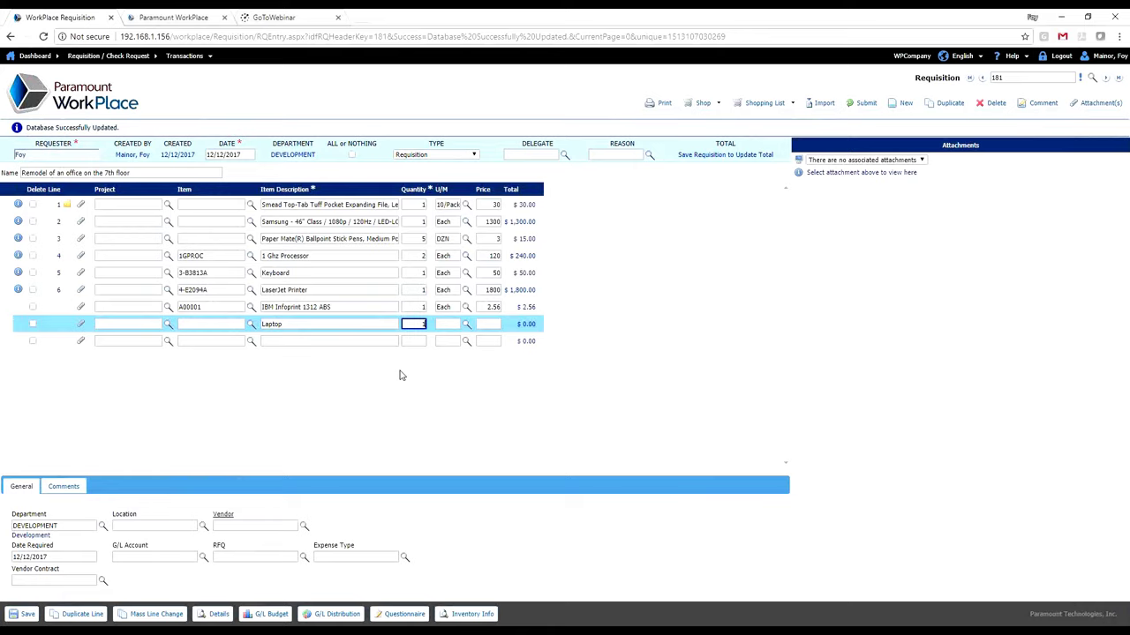
left_click(404, 557)
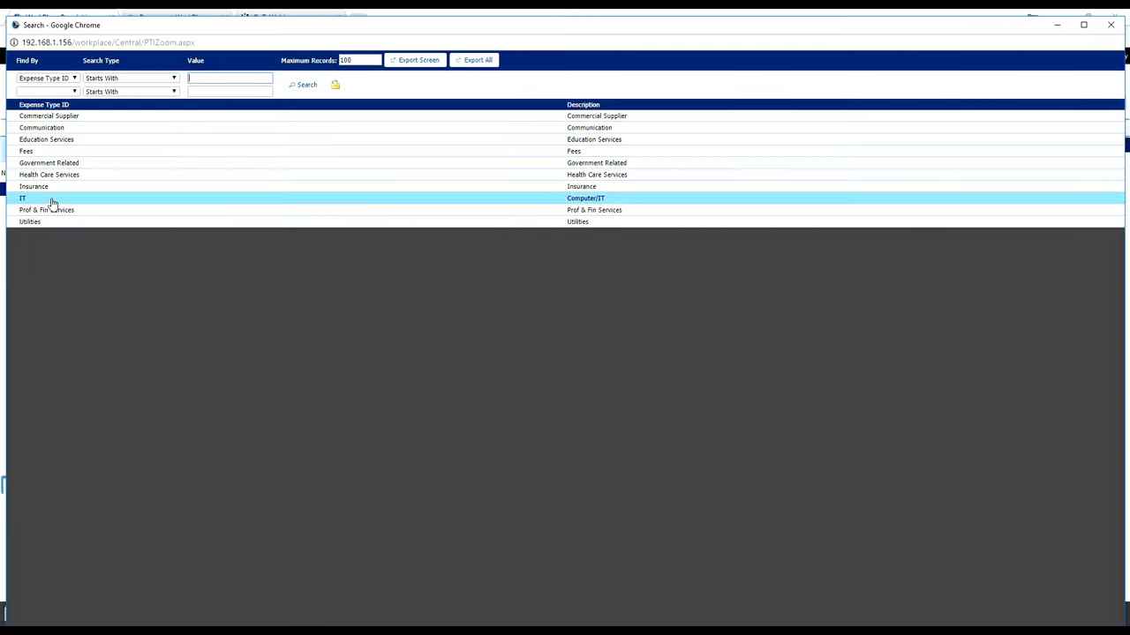
left_click(53, 202)
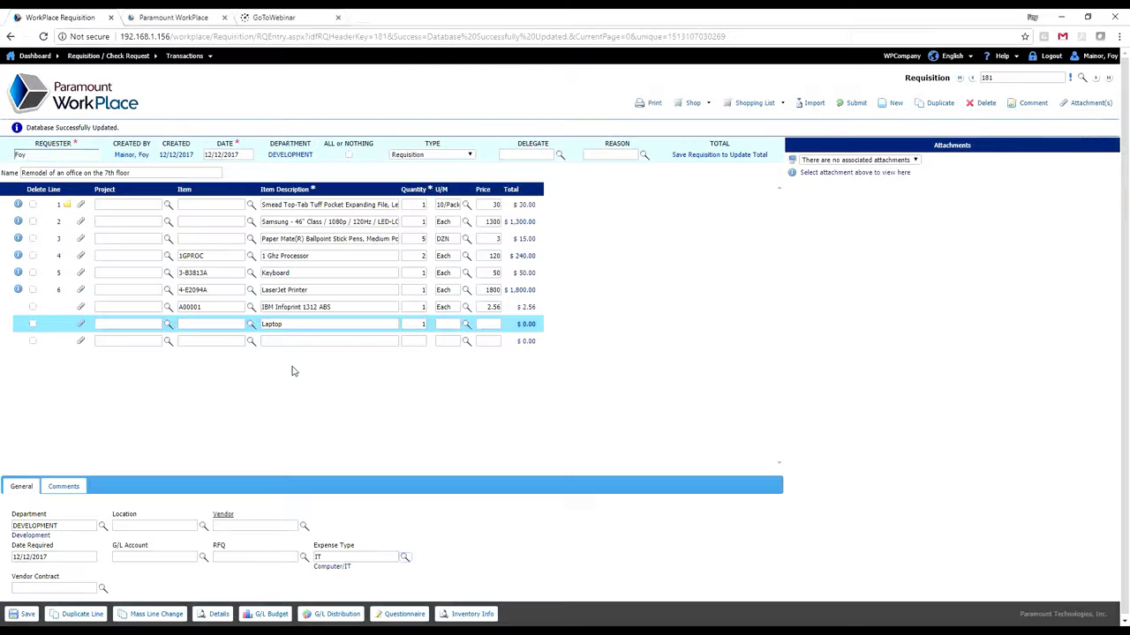
left_click(27, 614)
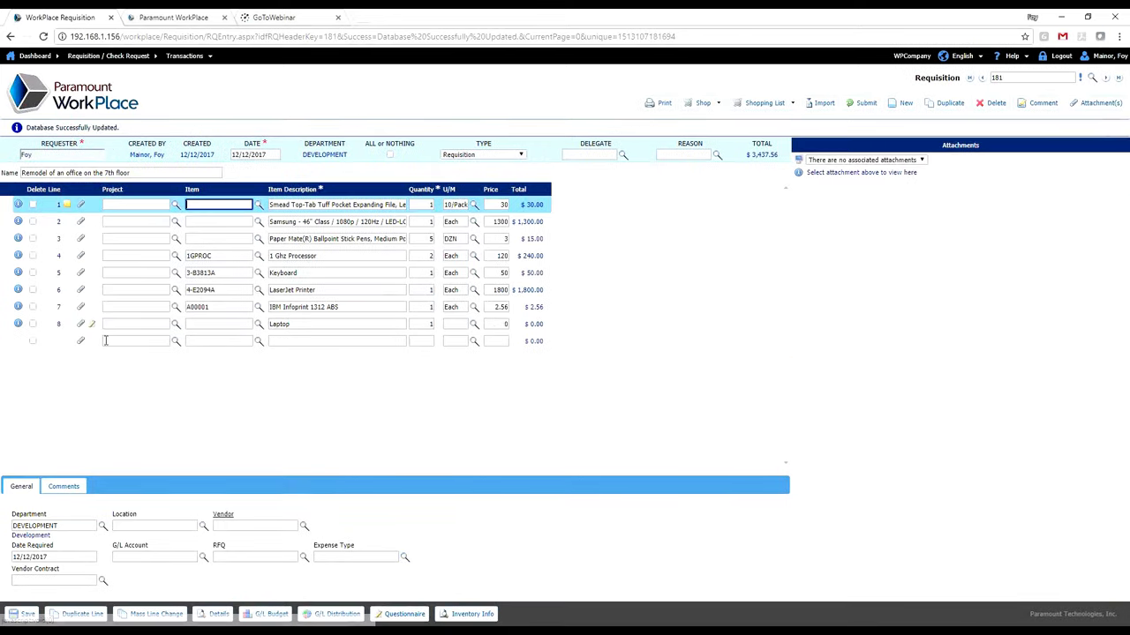
Fill the Laptop questionnaire with 14" to 16.9" screen, 8GB RAM, 1TB drive and SSD, and save.
left_click(92, 325)
left_click(248, 153)
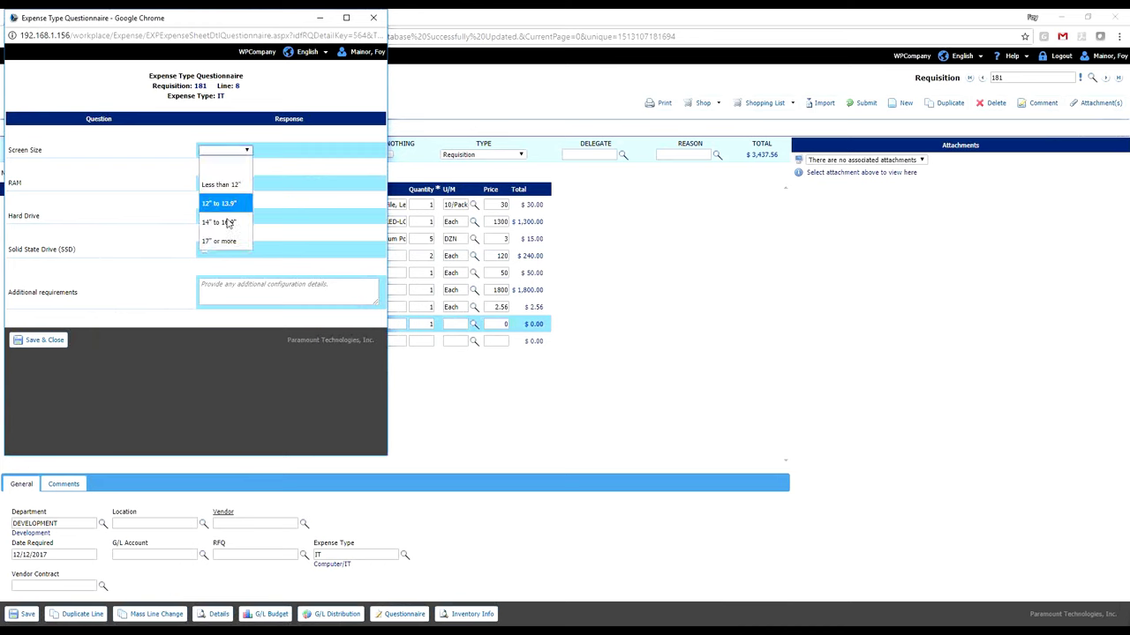
left_click(226, 222)
left_click(224, 185)
left_click(217, 235)
left_click(225, 216)
left_click(219, 270)
left_click(205, 250)
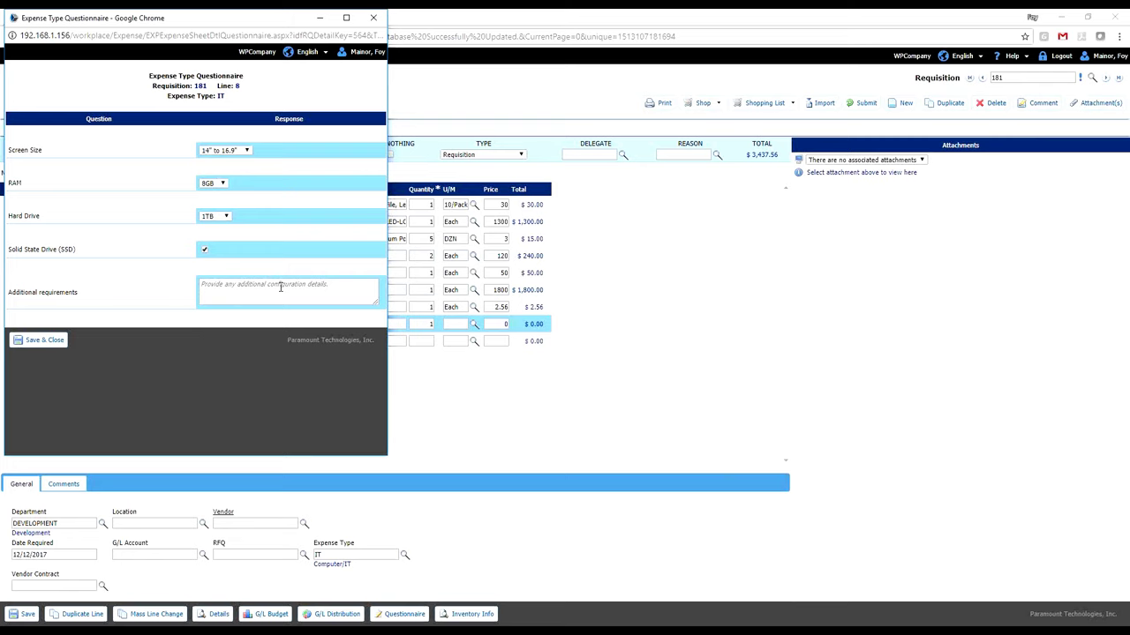
left_click(64, 341)
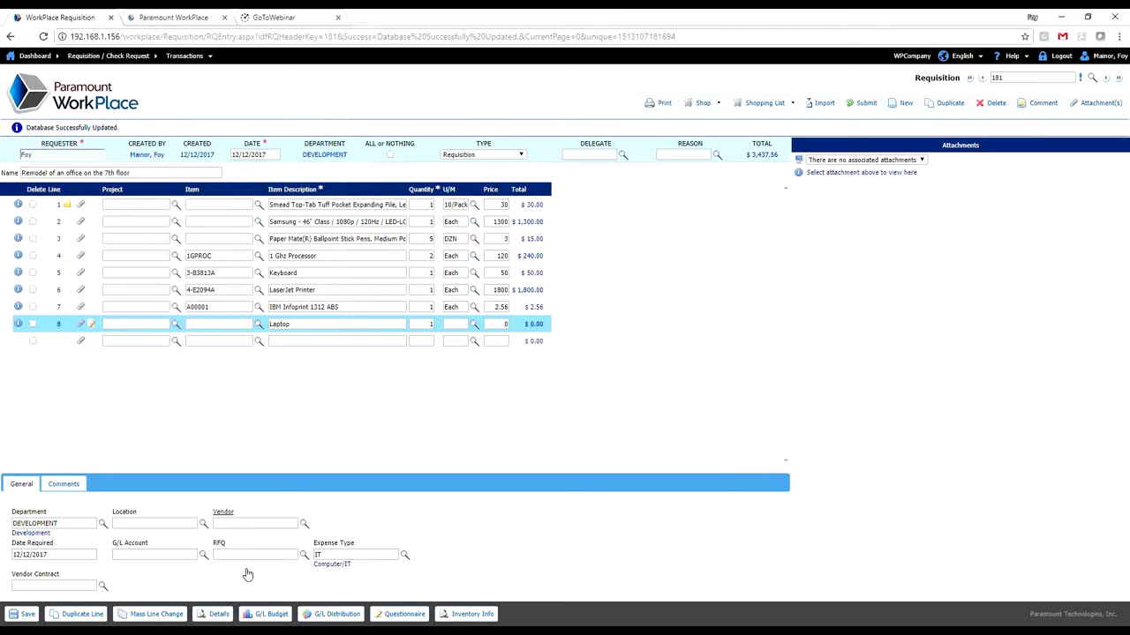
left_click(302, 307)
left_click(298, 290)
left_click(296, 273)
left_click(293, 256)
left_click(292, 239)
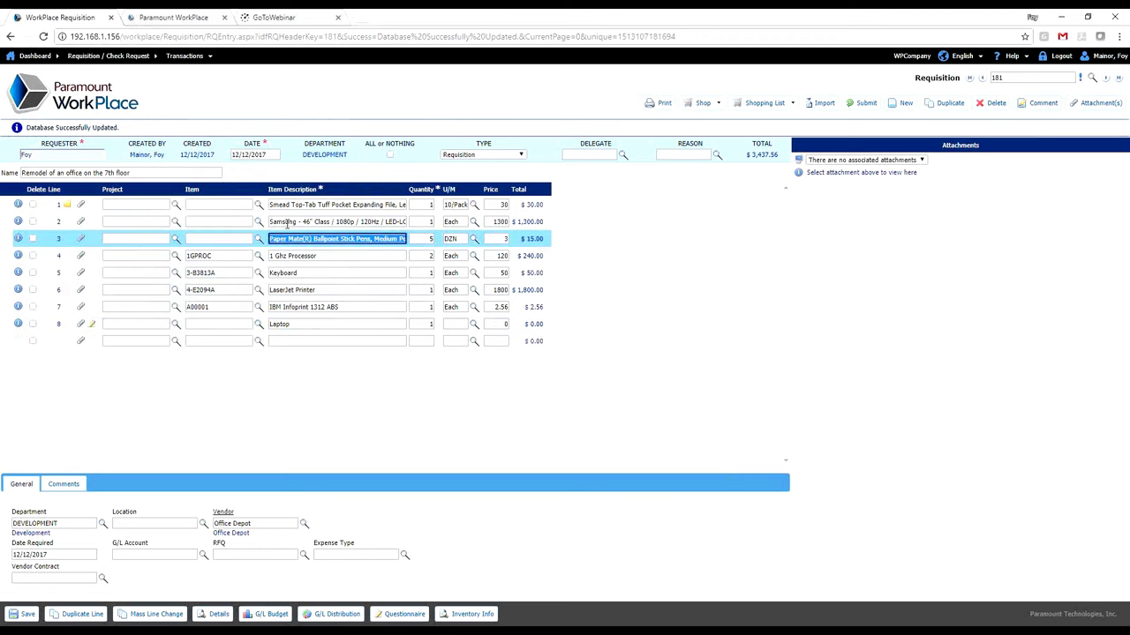
left_click(287, 223)
left_click(282, 203)
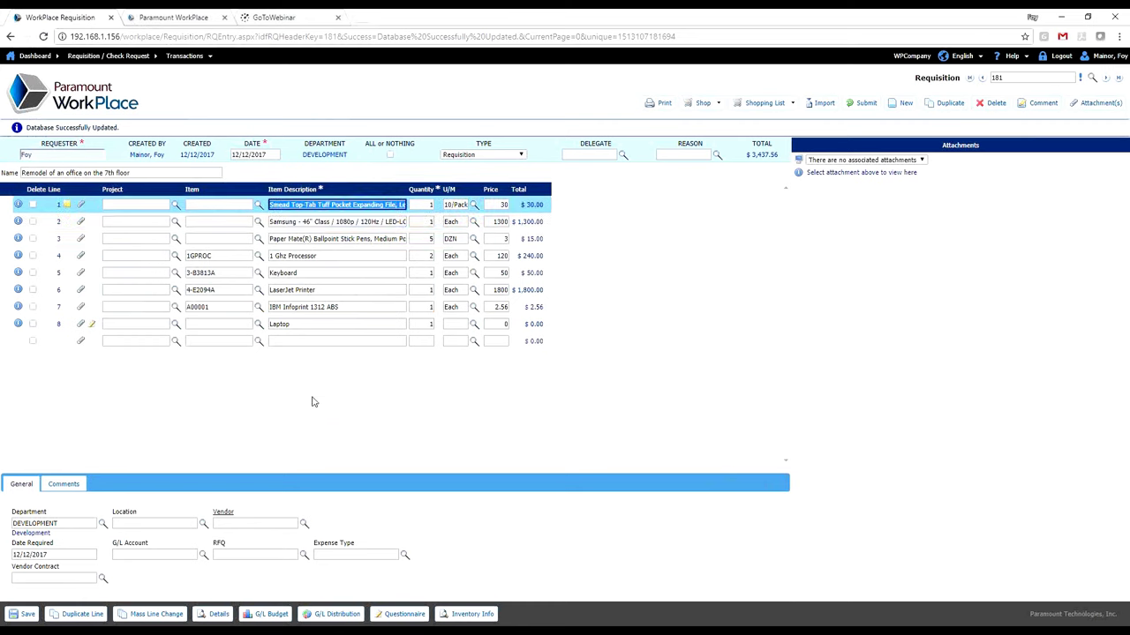
left_click(294, 324)
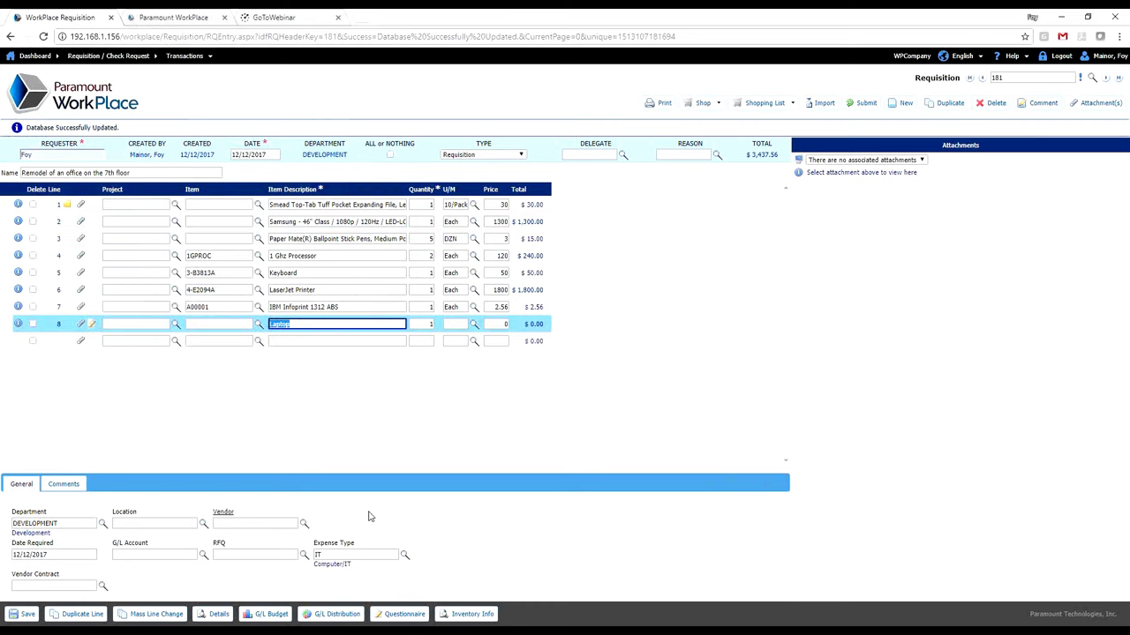
left_click(23, 614)
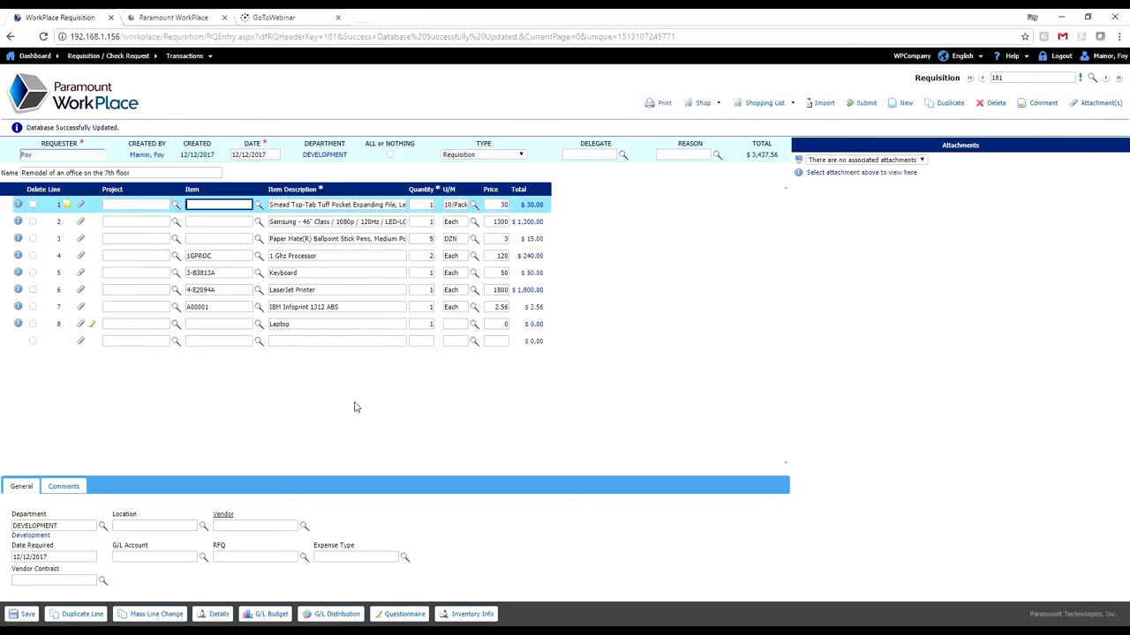
Attach GURDWARA PLANS PAGE 4.pdf to the Laptop line with description 'Office Plans' and save it.
left_click(81, 326)
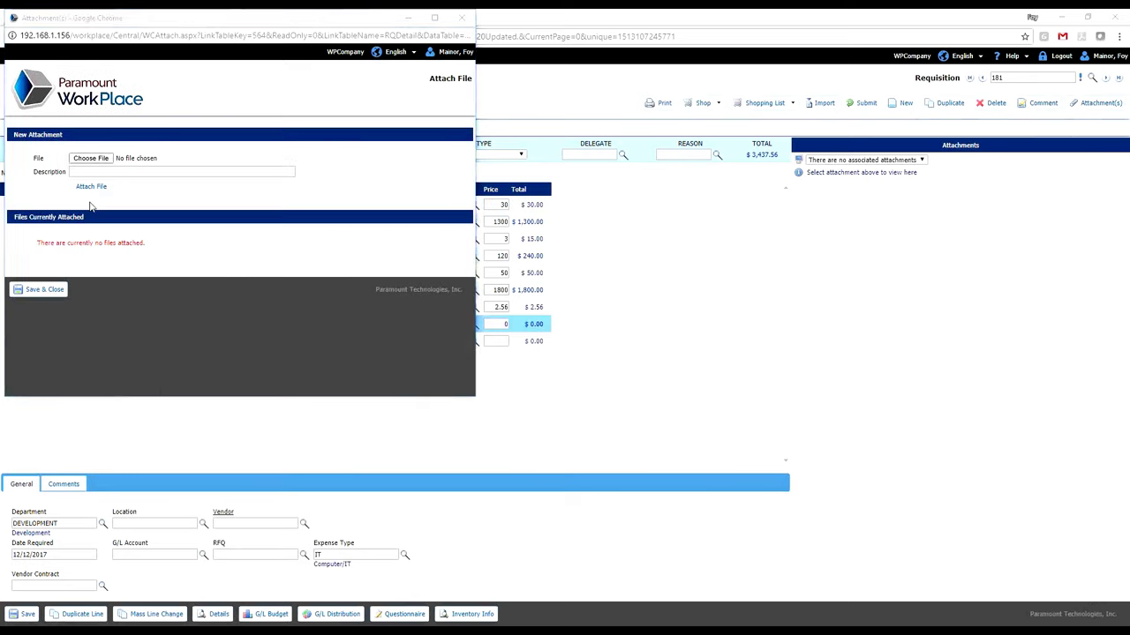
left_click(95, 157)
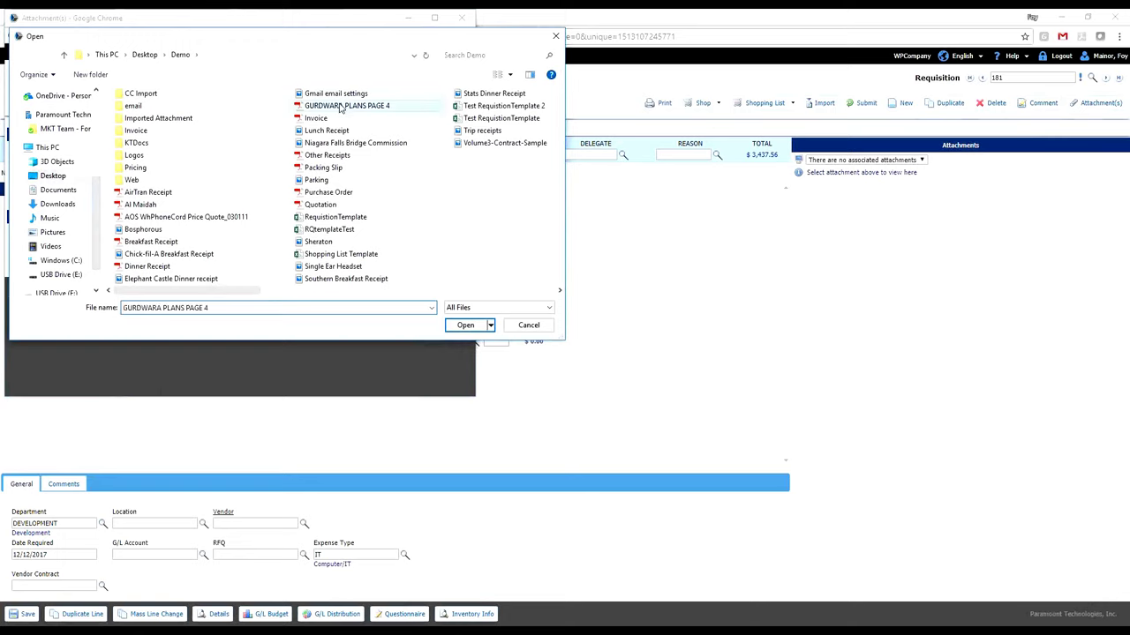
double_click(343, 106)
left_click(183, 172)
type("Office Plans")
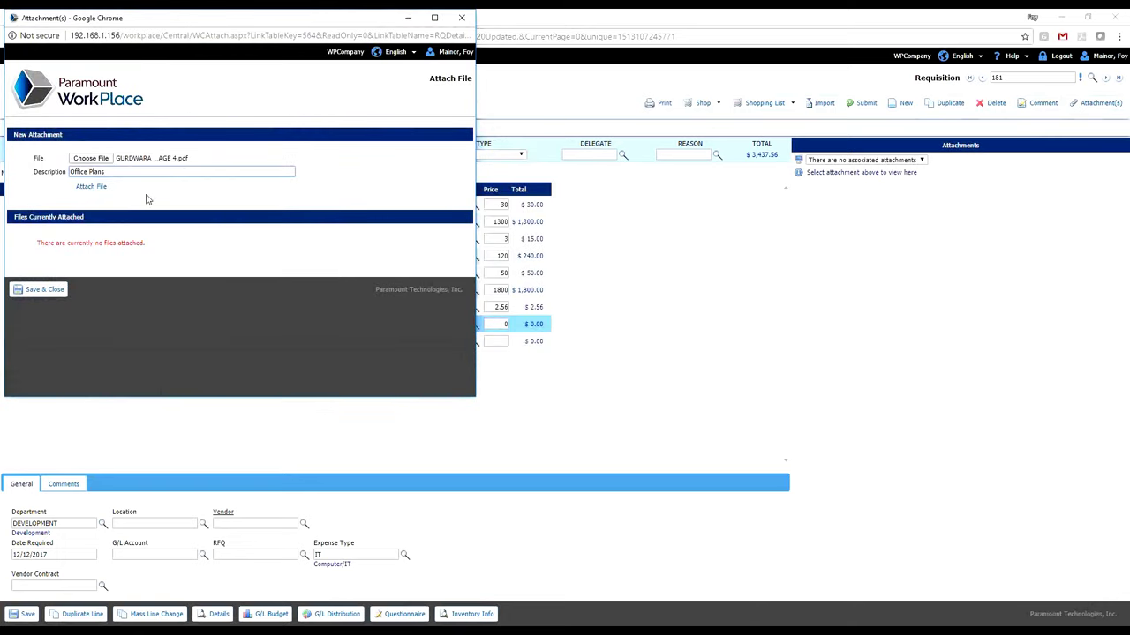
left_click(101, 186)
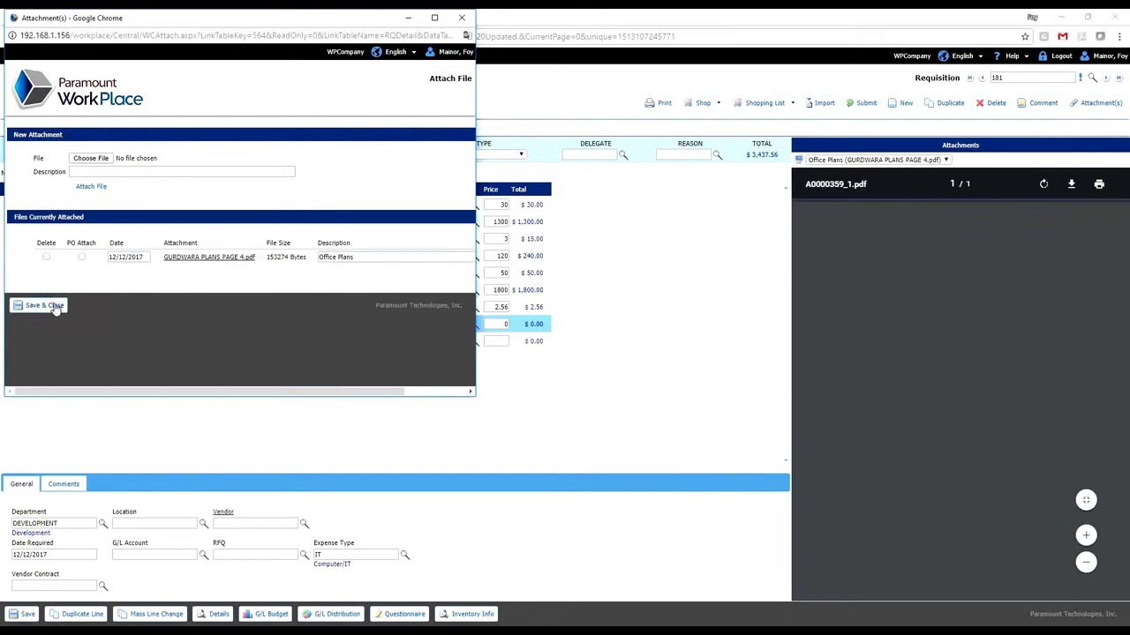
left_click(44, 305)
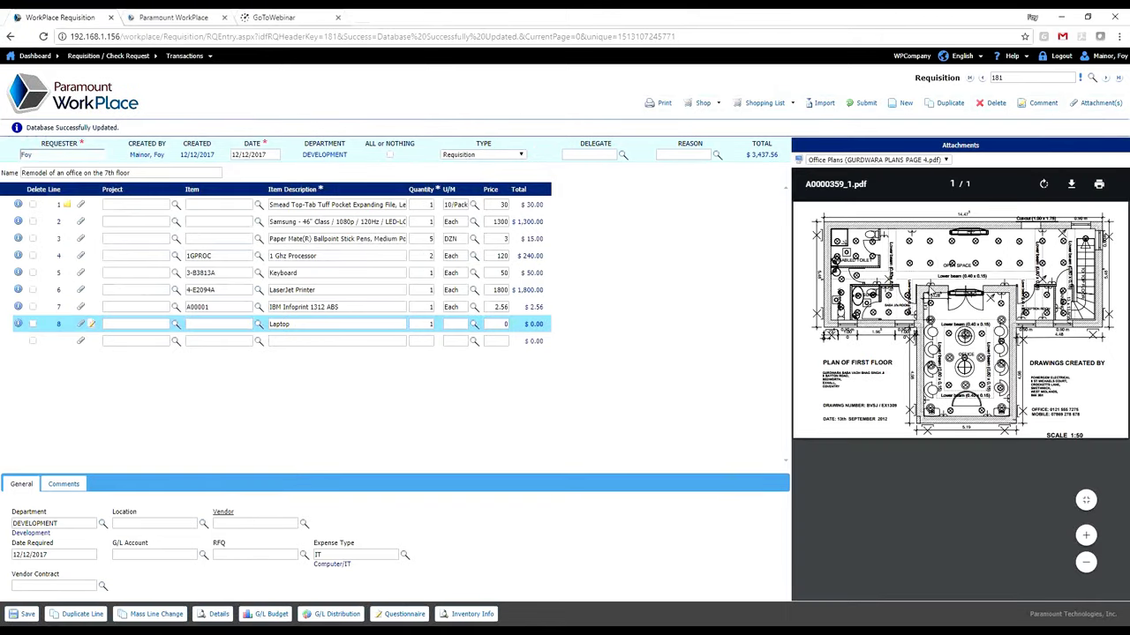
Save requisition 181 and select line 8 (Laptop) to preview its Office Plans floor plan.
left_click(27, 616)
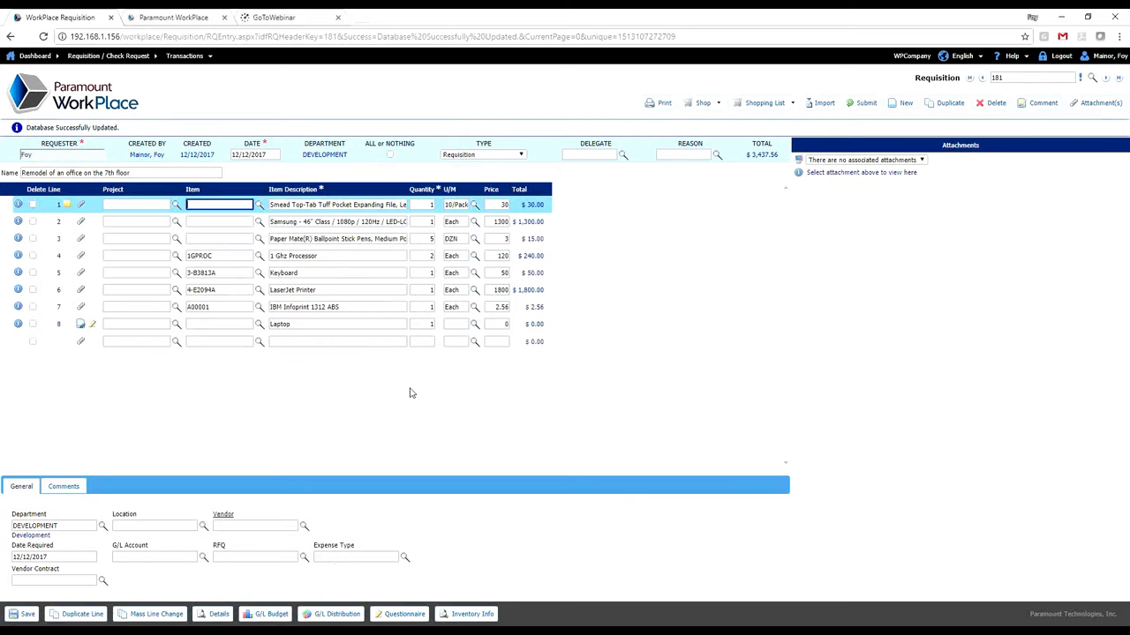
left_click(305, 324)
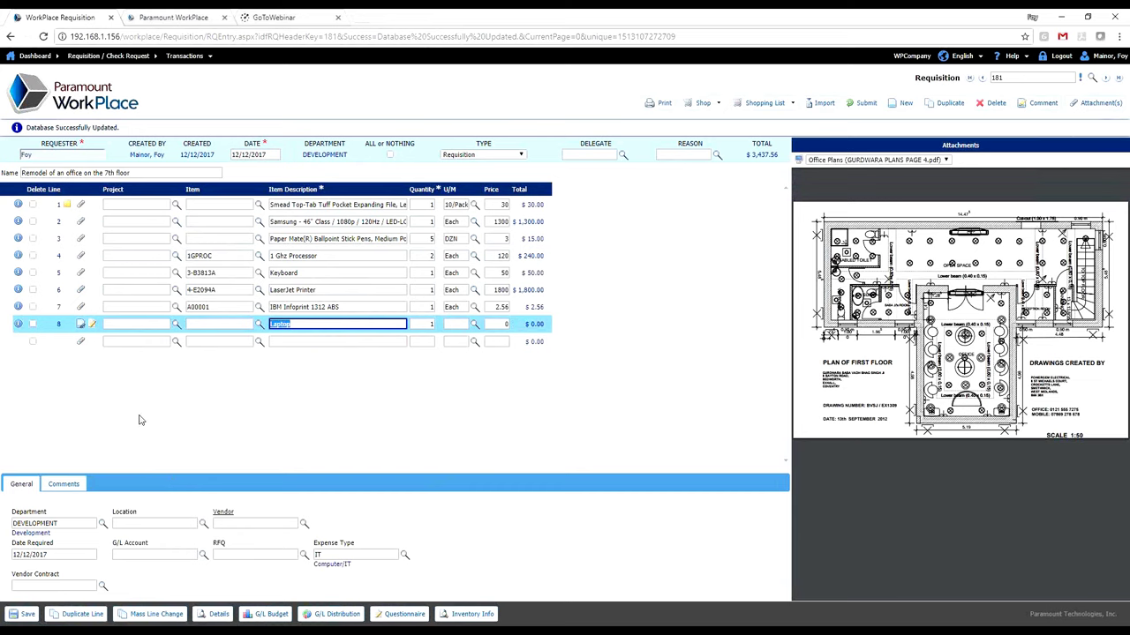
left_click(58, 587)
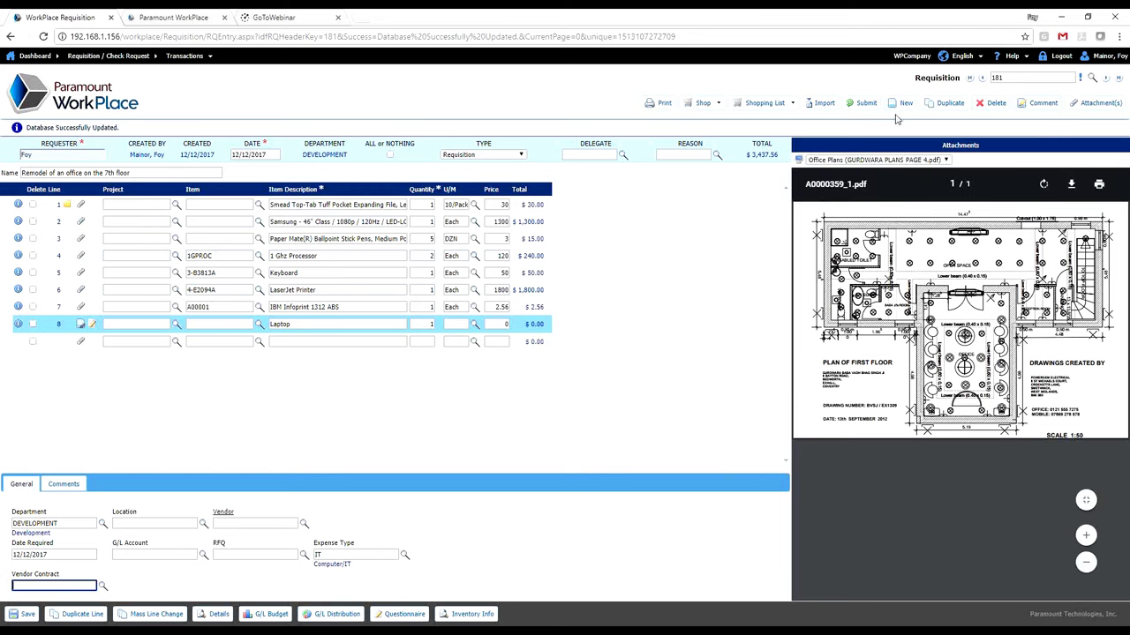
Submit requisition 181 for approval and confirm with Yes.
left_click(863, 106)
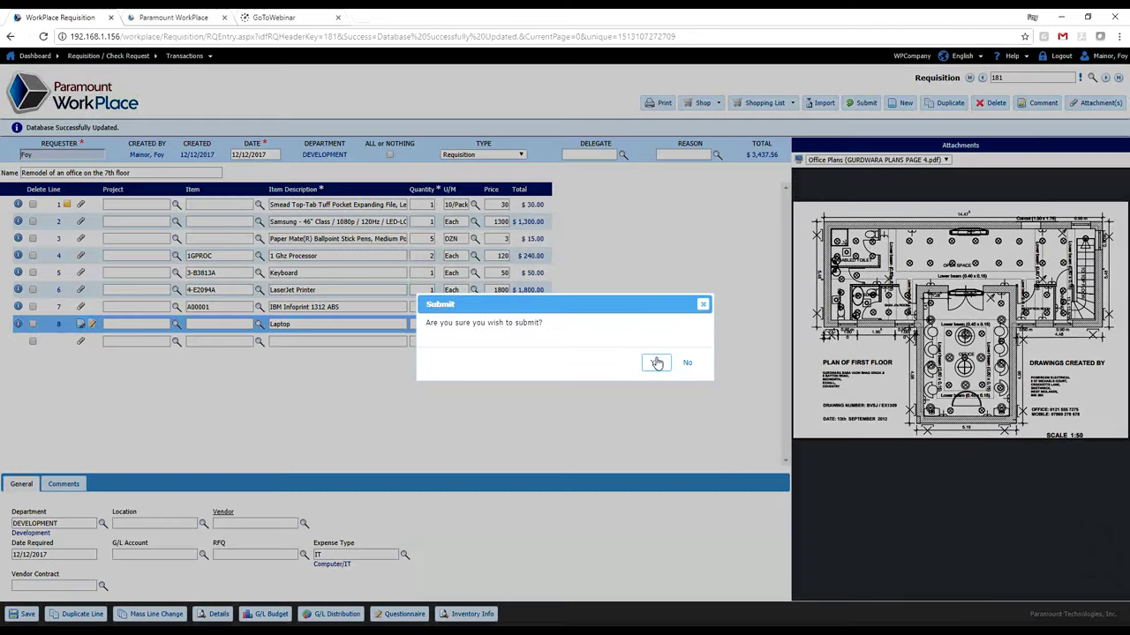
left_click(653, 361)
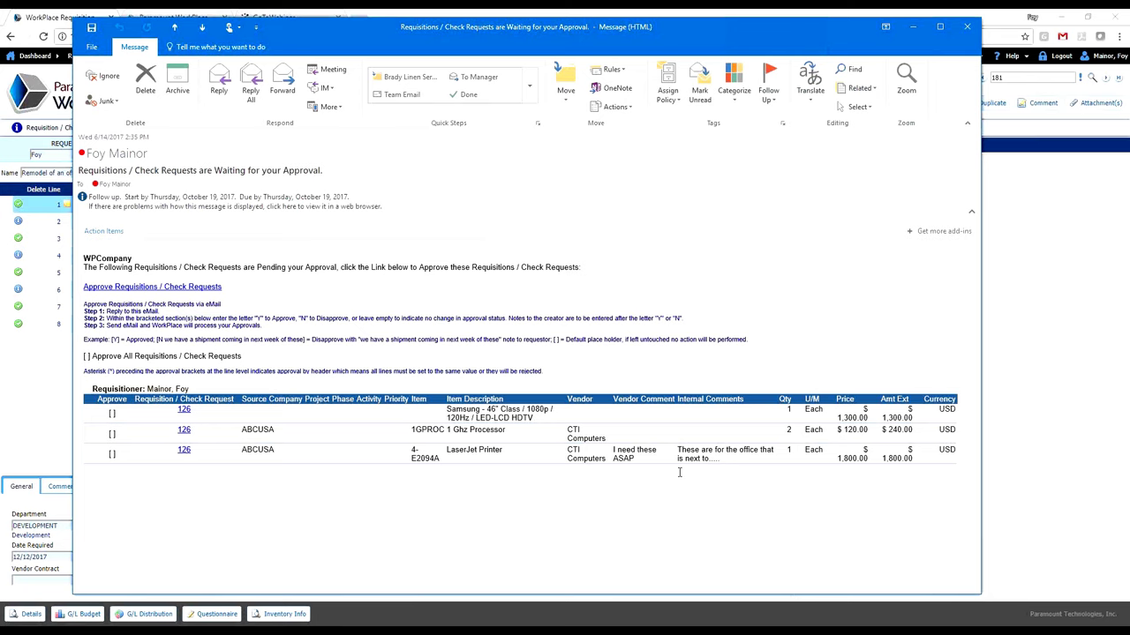
Reply to the pending approvals e-mail, leaving the Approve All brackets empty.
left_click(216, 93)
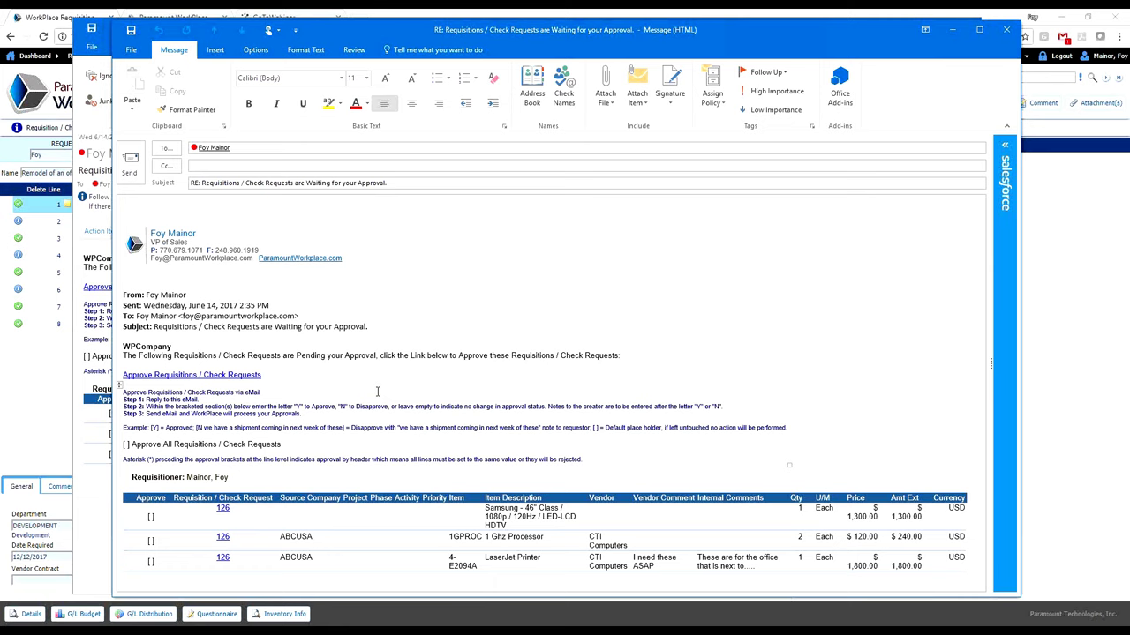
left_click(126, 445)
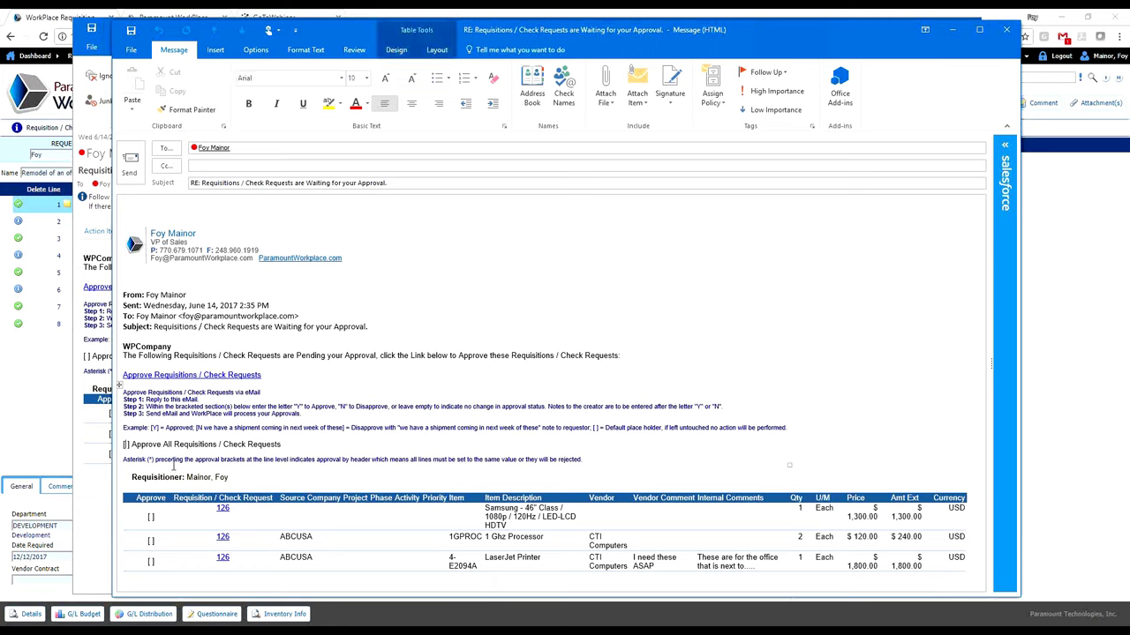
key("Delete")
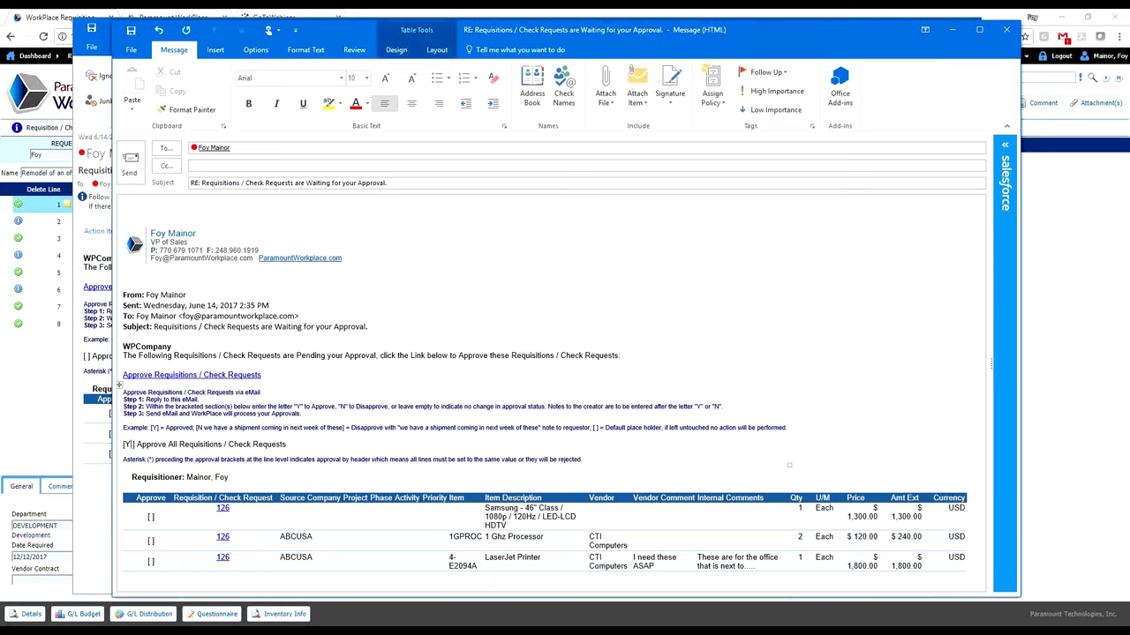
type("N")
key("BackSpace")
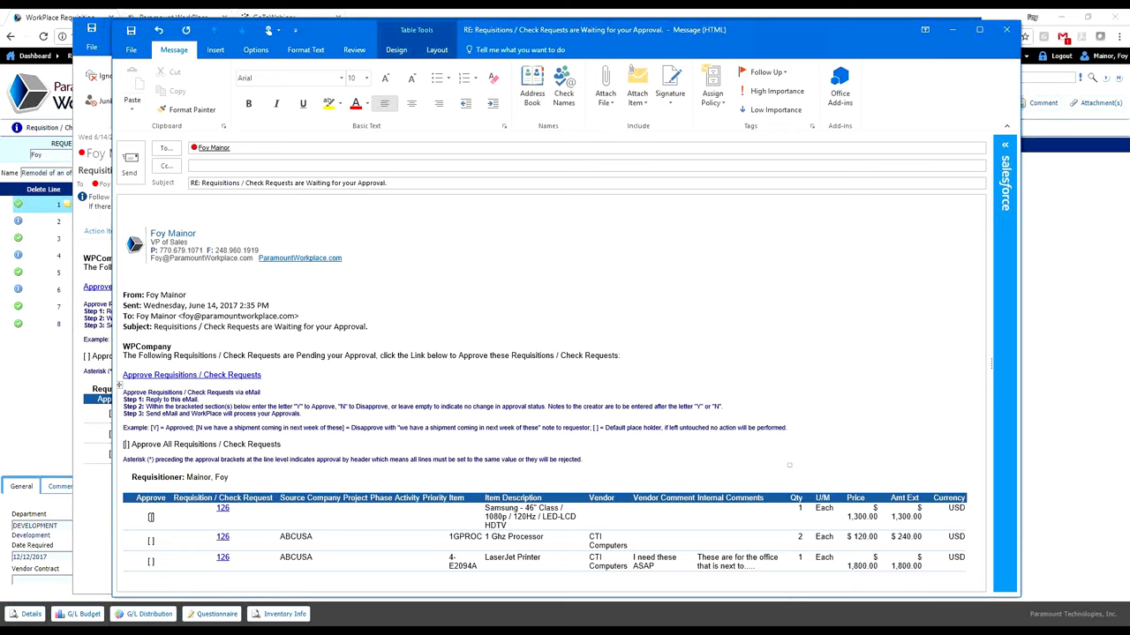
Mark the Samsung TV line [Y] and the 1 Ghz Processor line [N] with a note, then send.
left_click(151, 517)
type("Y")
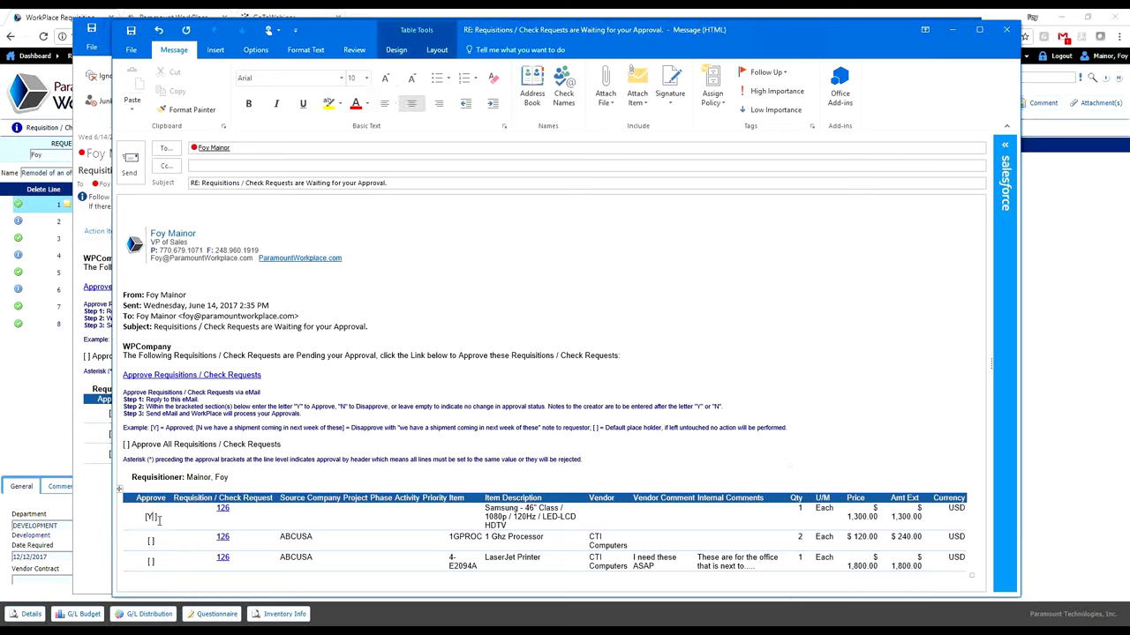
left_click(151, 541)
type("N No")
type("tes to the requs")
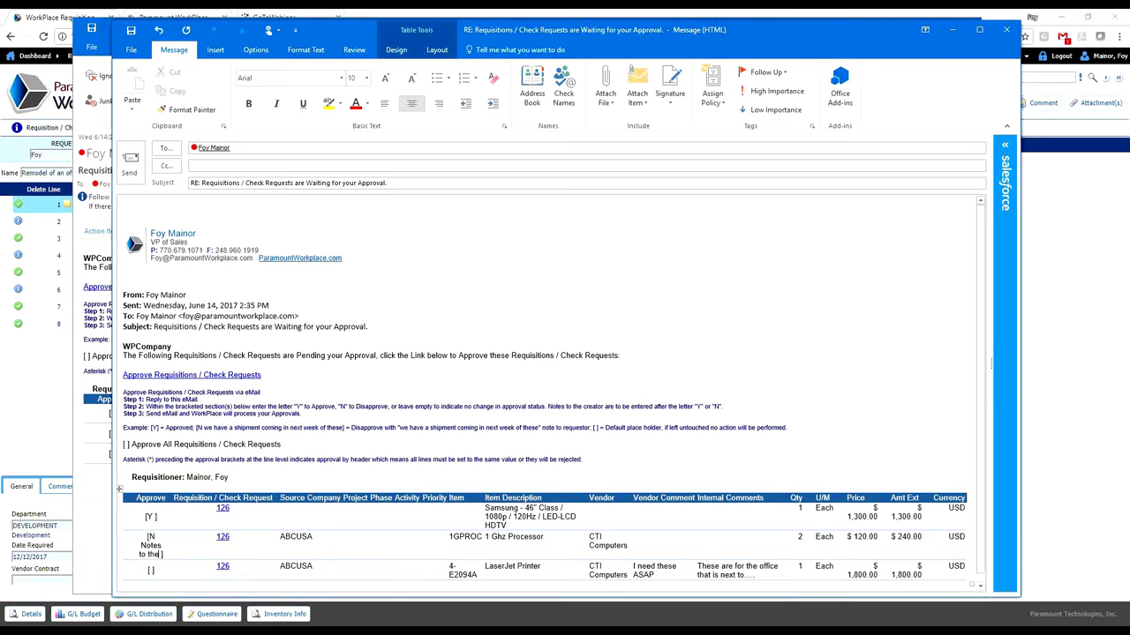
type("ster")
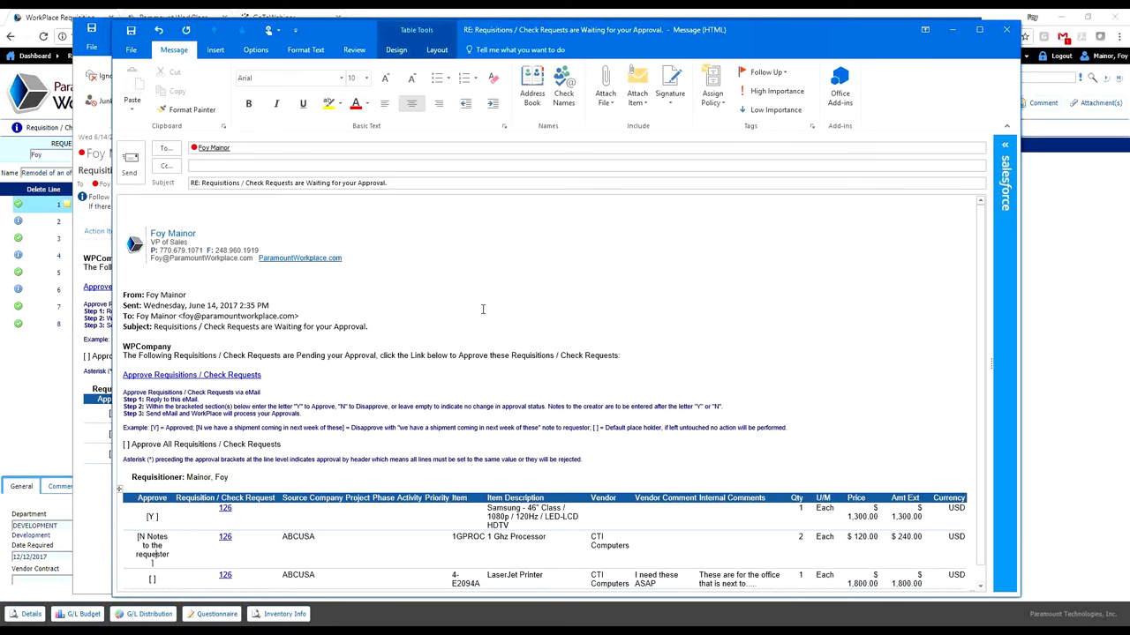
key("alt+s")
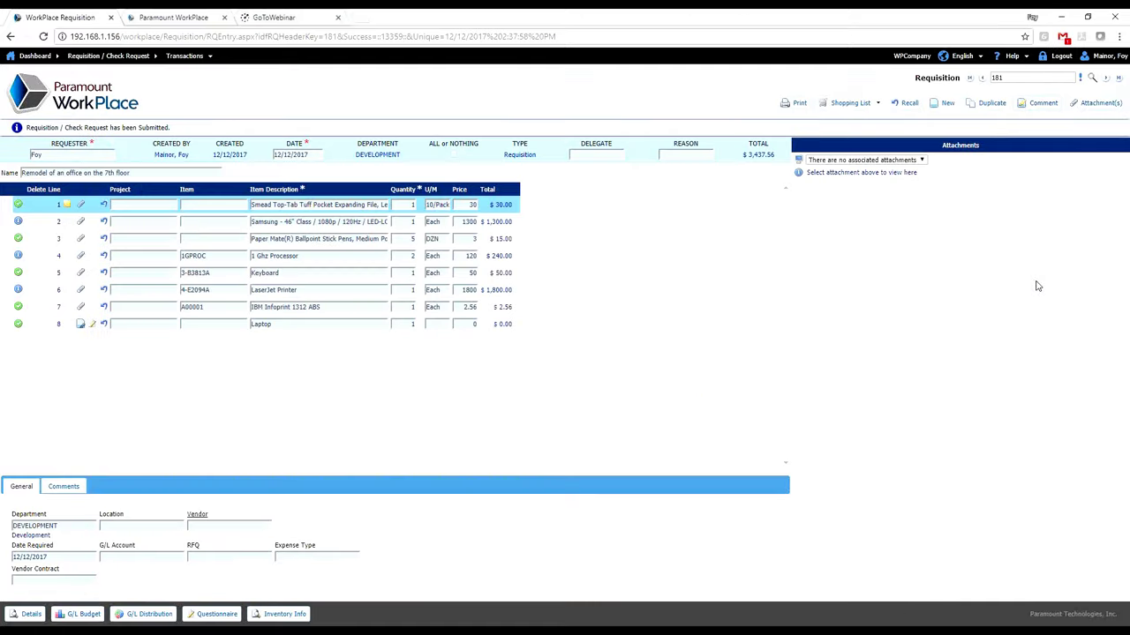
Log out and log back in with the other approver's user name and password.
left_click(1060, 57)
double_click(445, 188)
key("ctrl+l")
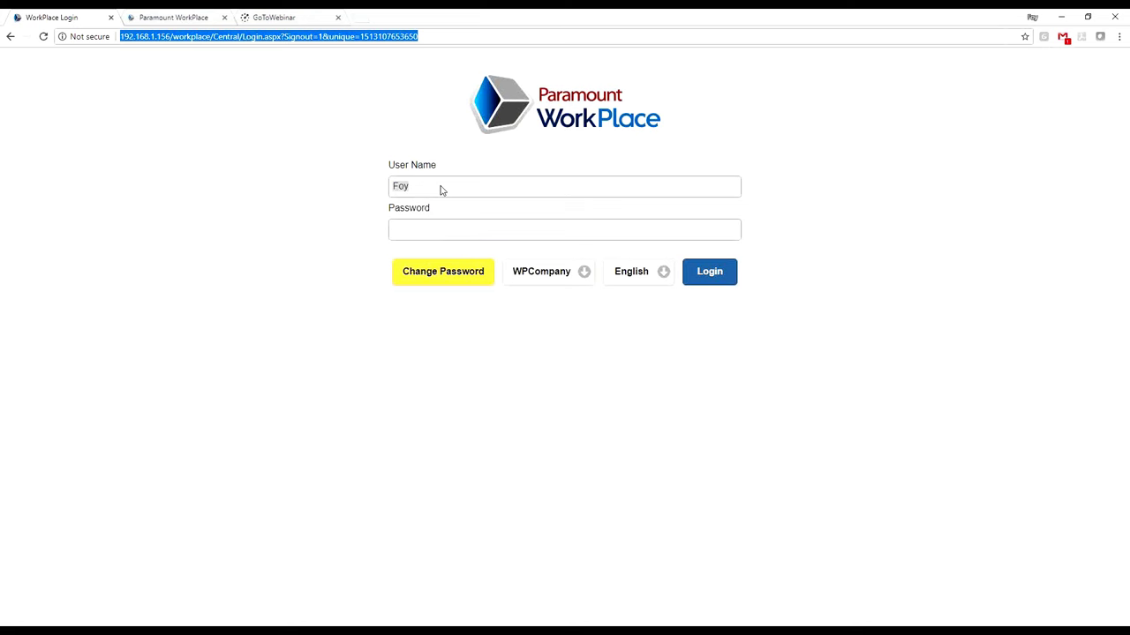
left_click(442, 186)
key("BackSpace")
key("BackSpace")
key("BackSpace")
type("Lisa")
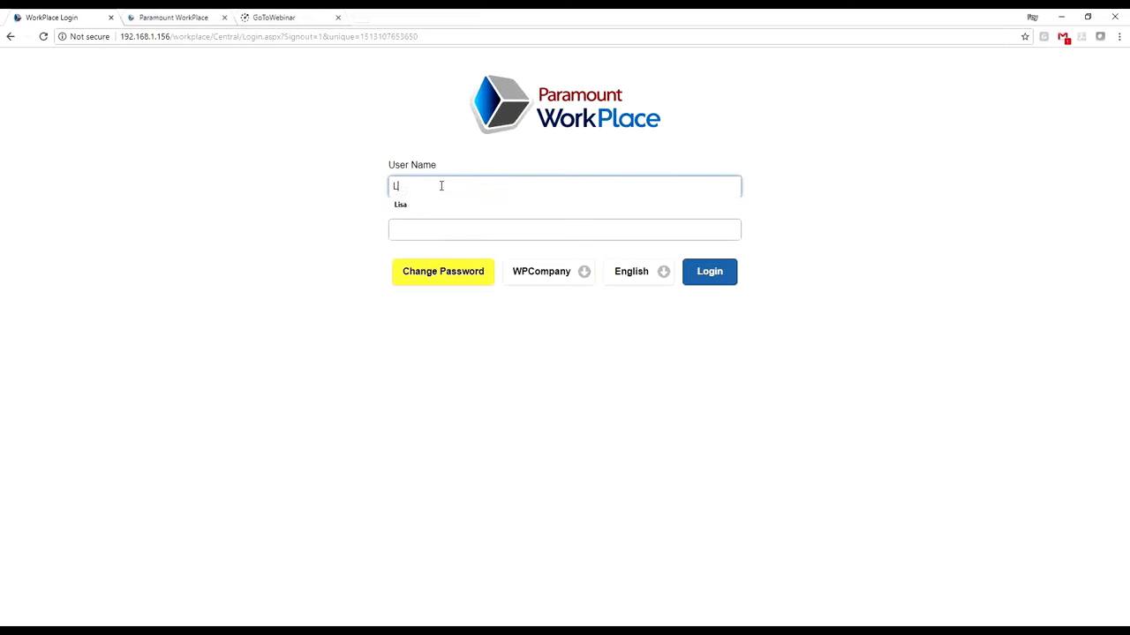
key("Tab")
type("•••")
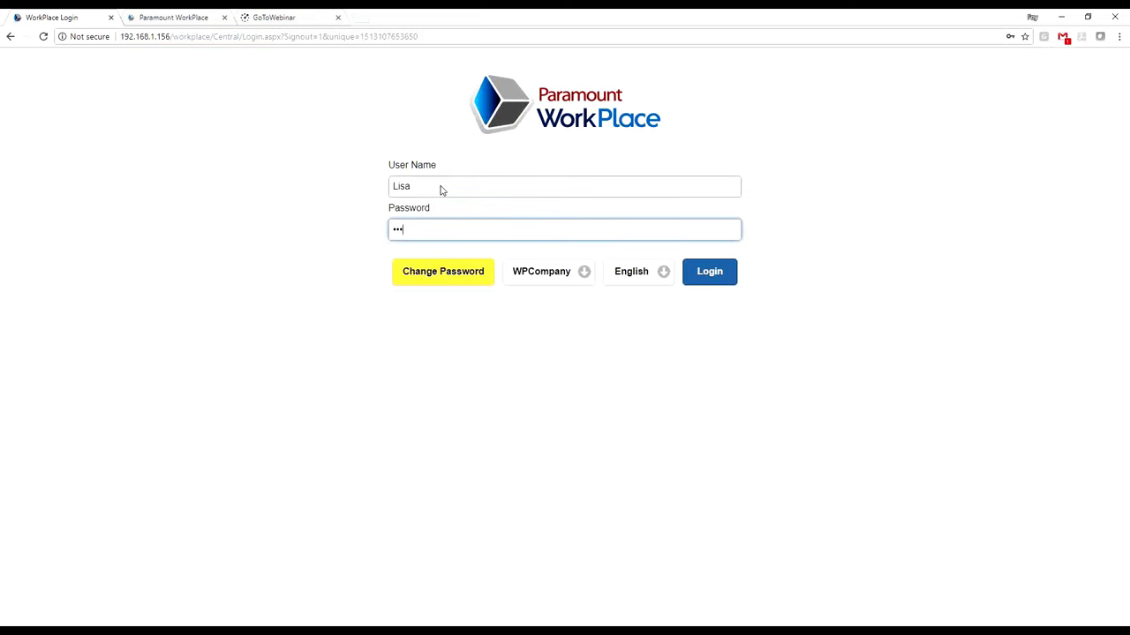
key("Return")
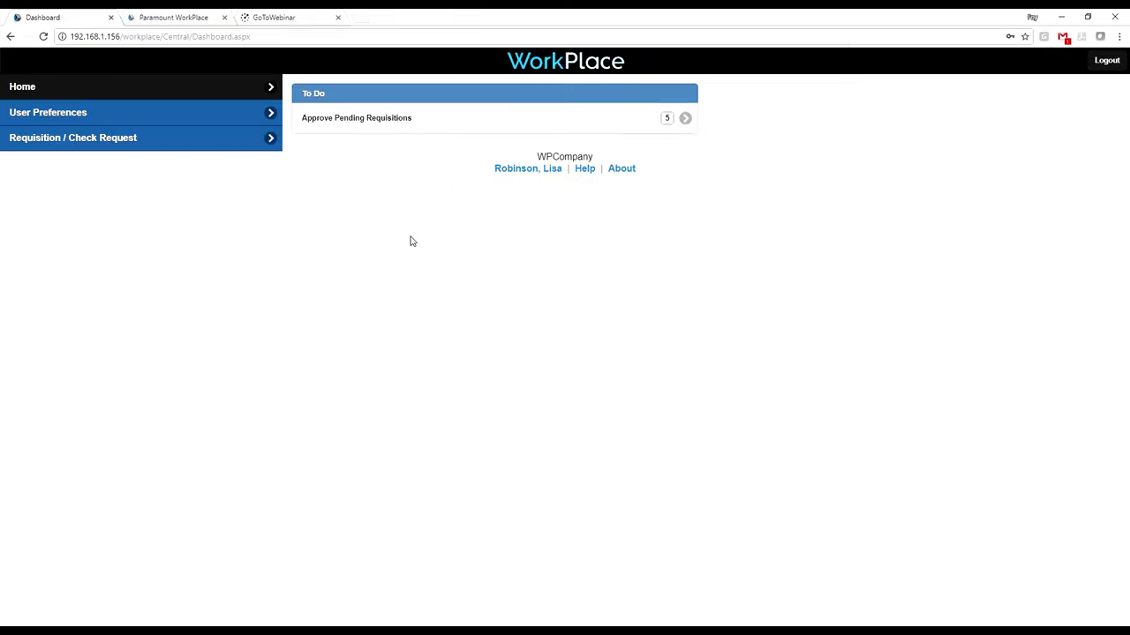
Load the pending requisitions into an approval session and view requisition 181's General details.
left_click(323, 120)
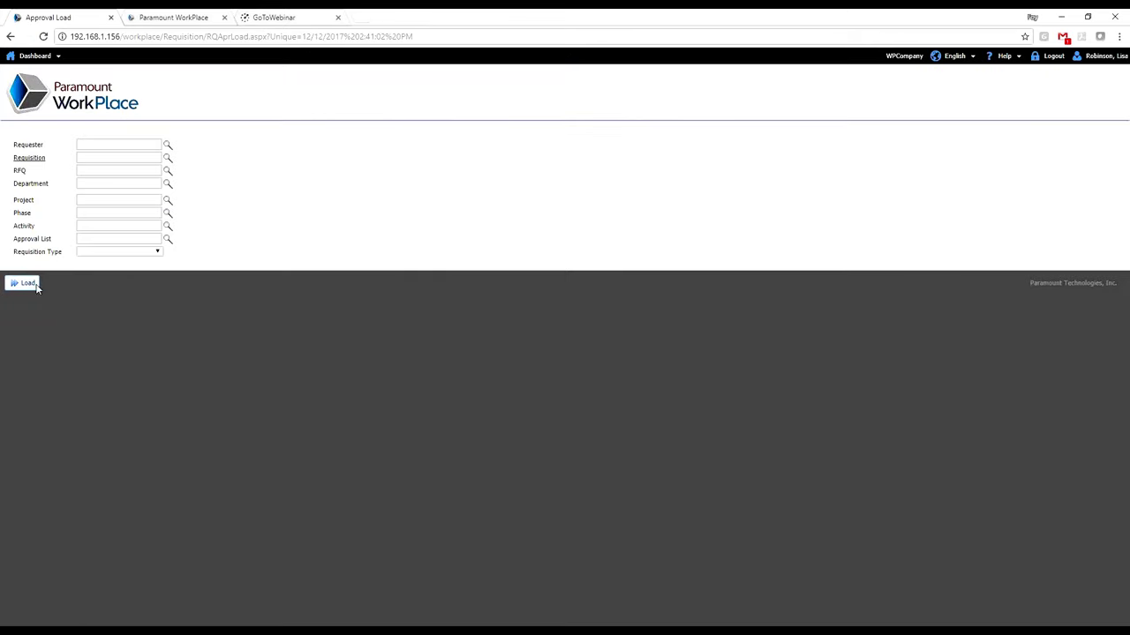
left_click(35, 285)
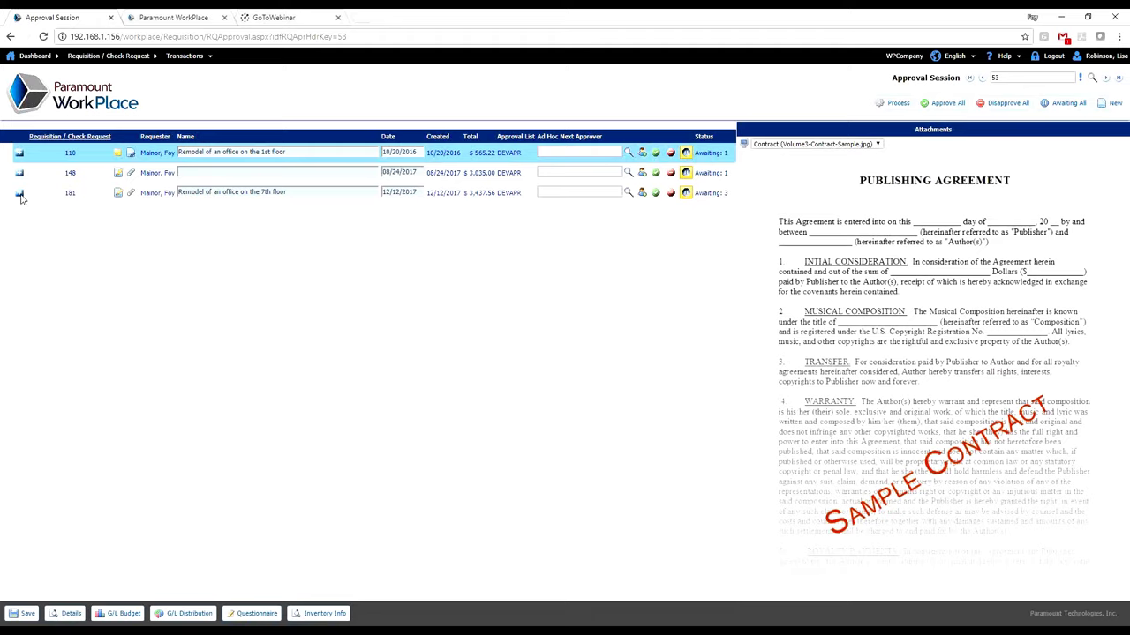
left_click(19, 193)
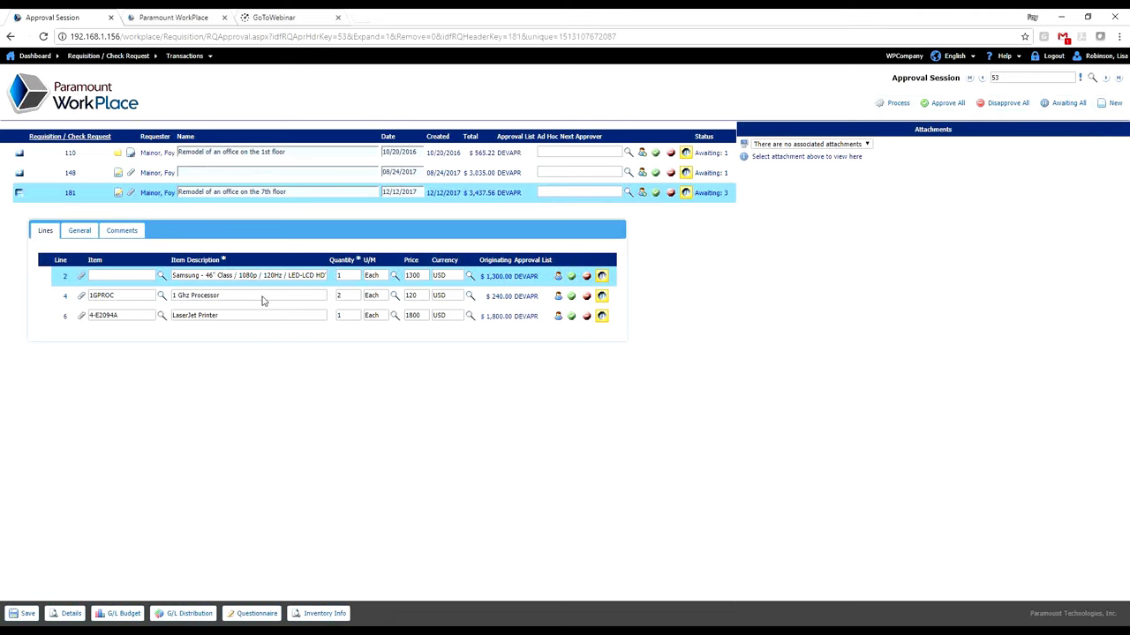
left_click(81, 230)
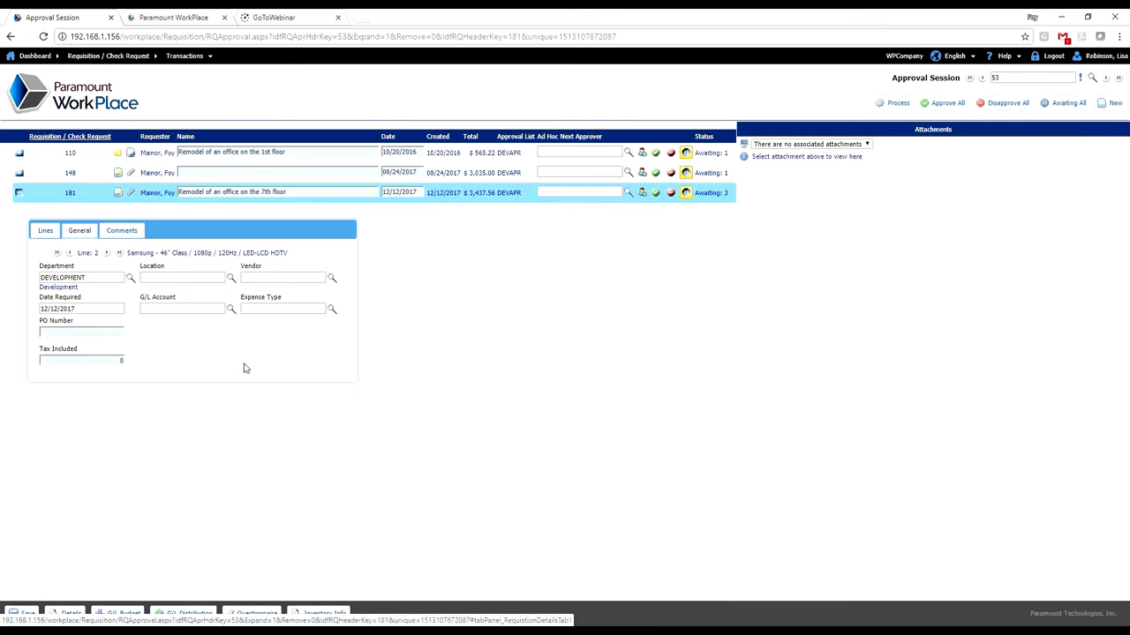
left_click(230, 311)
left_click(230, 310)
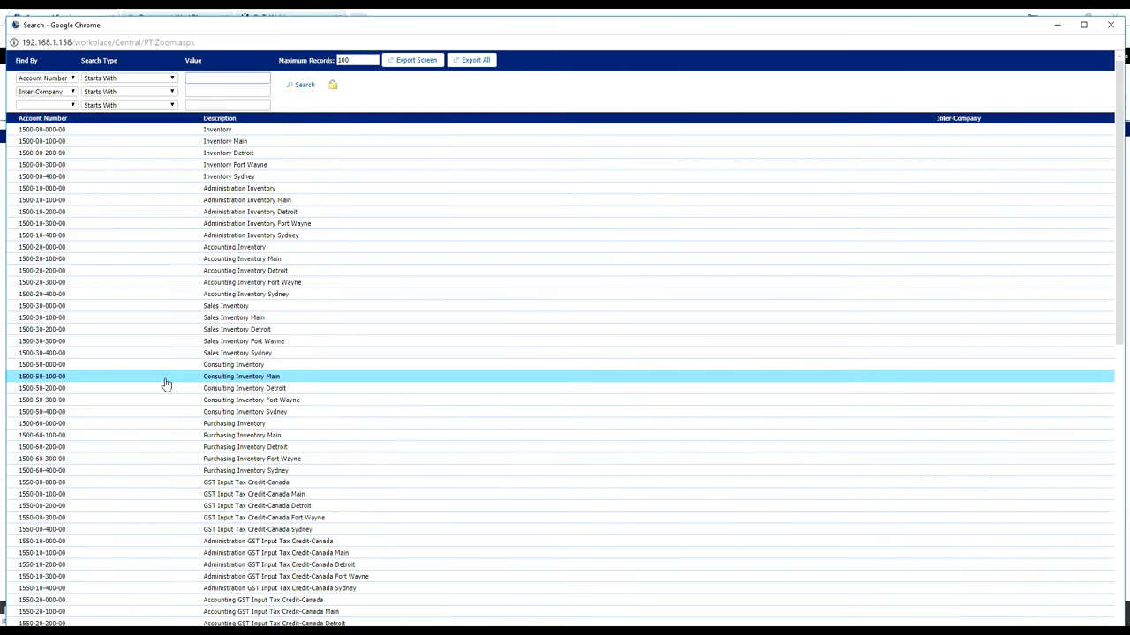
left_click(165, 380)
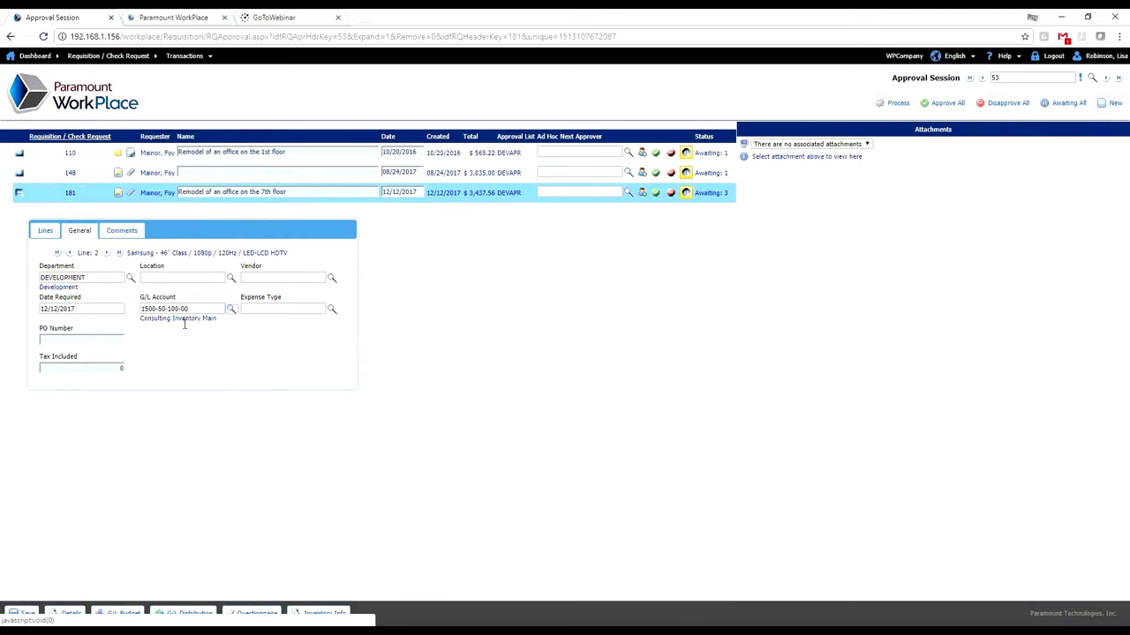
left_click(49, 231)
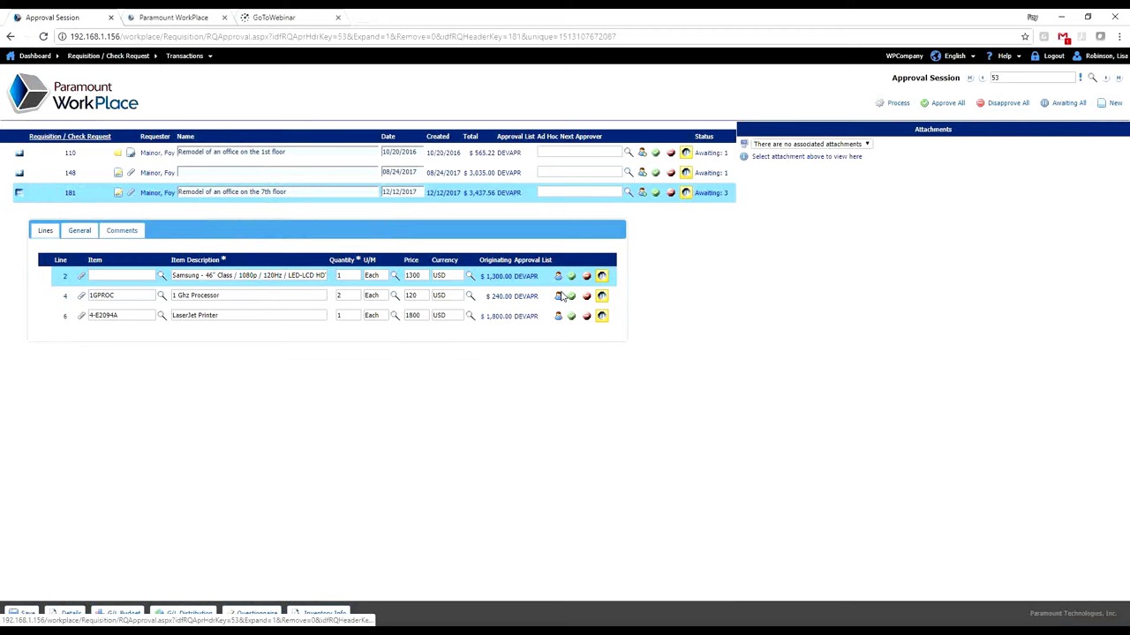
Save the creator note 'changes, comments, instructions' on line 4, the 1 Ghz Processor.
left_click(558, 297)
left_click(162, 76)
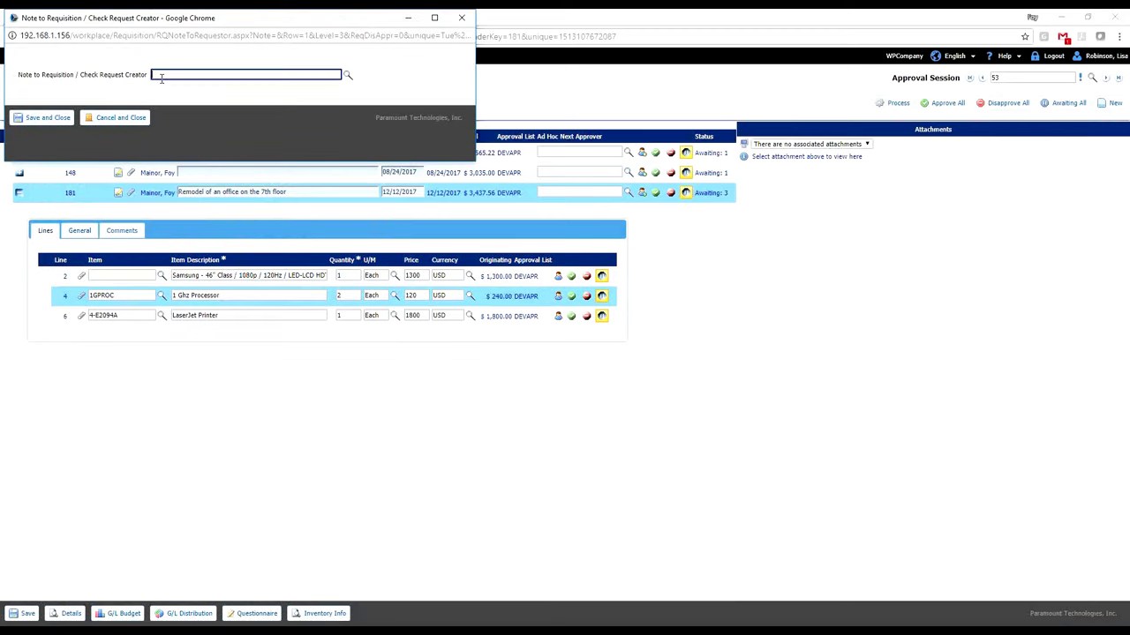
type("changes")
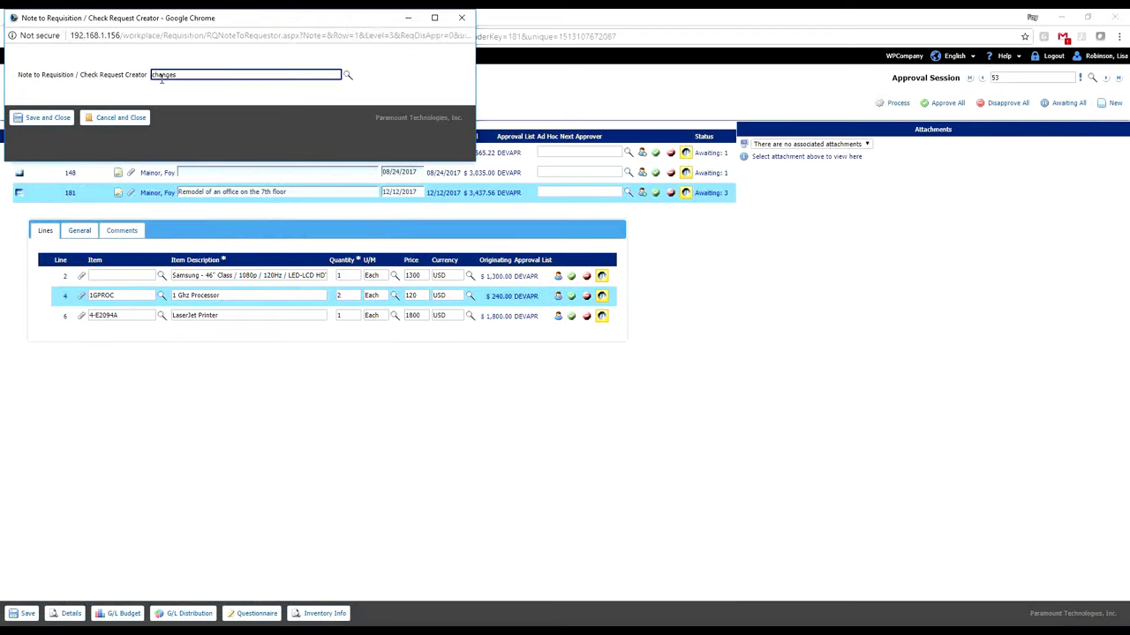
type(", comments, instructions")
left_click(70, 123)
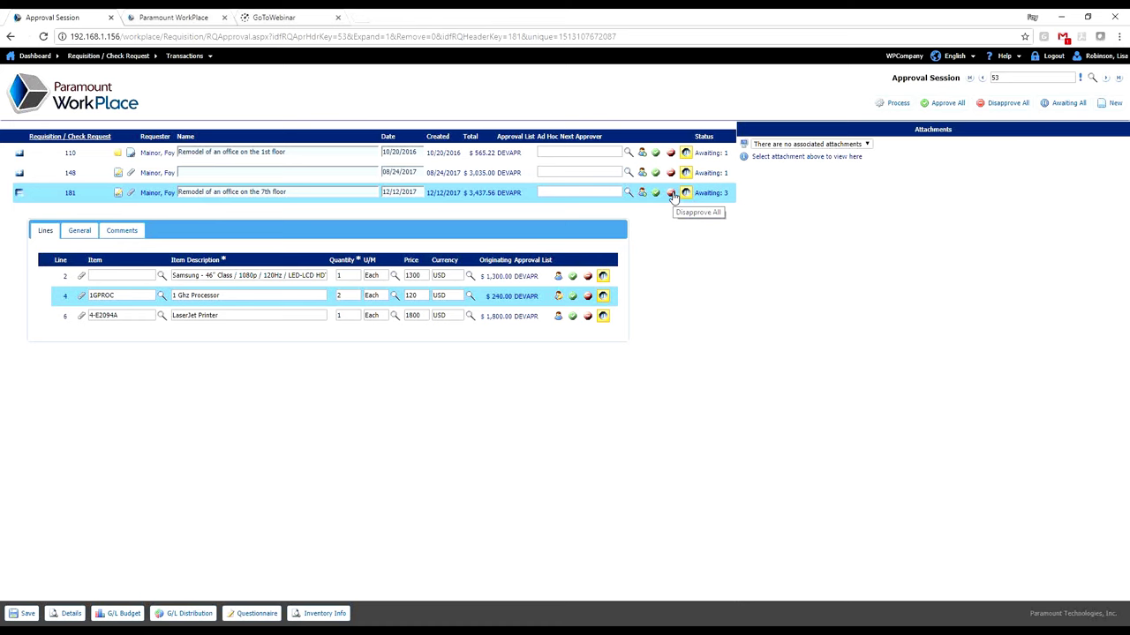
Approve line 2 (Samsung TV) and line 4 (1 Ghz Processor).
left_click(573, 279)
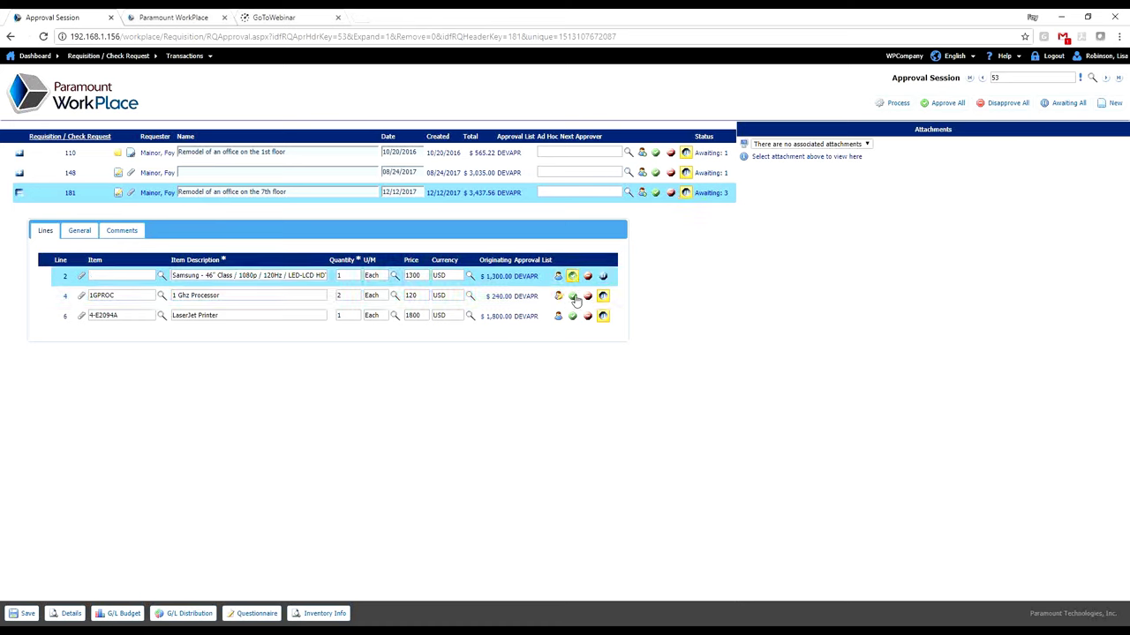
left_click(573, 296)
left_click(588, 320)
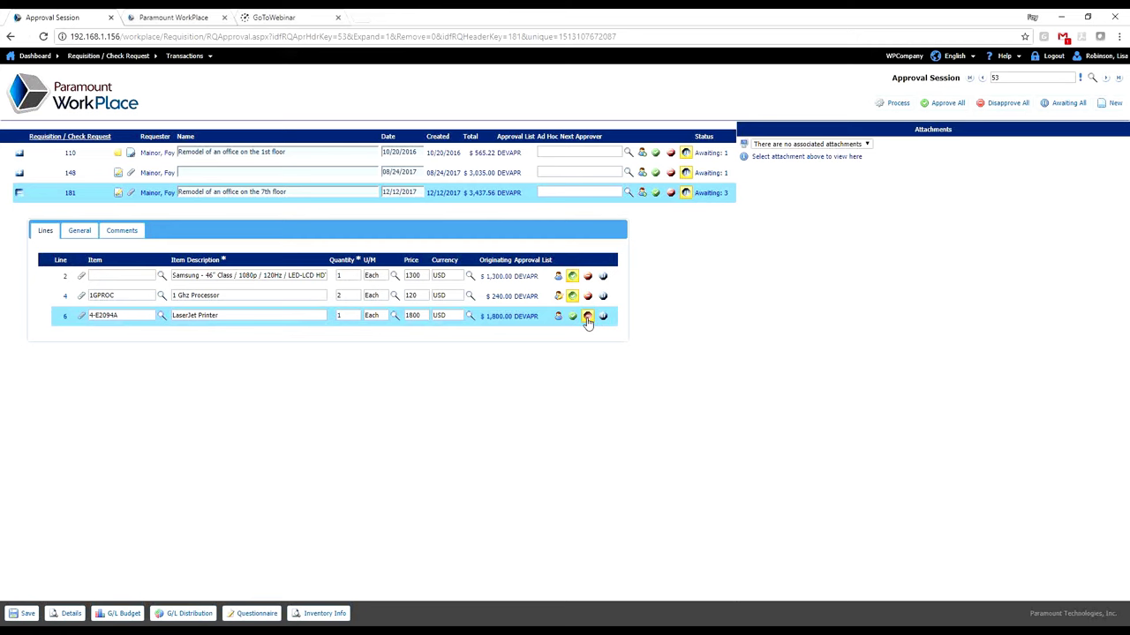
Disapprove the LaserJet Printer line, process, and save the note 'Find a cheaper printer and resubmit'.
left_click(587, 318)
left_click(898, 104)
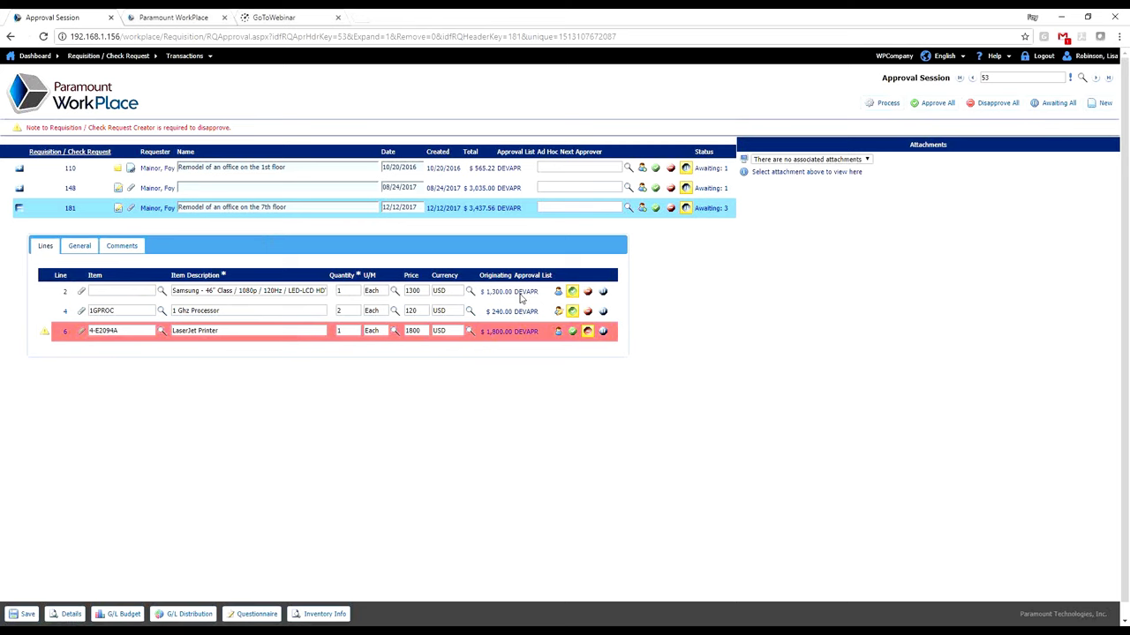
left_click(559, 332)
left_click(212, 75)
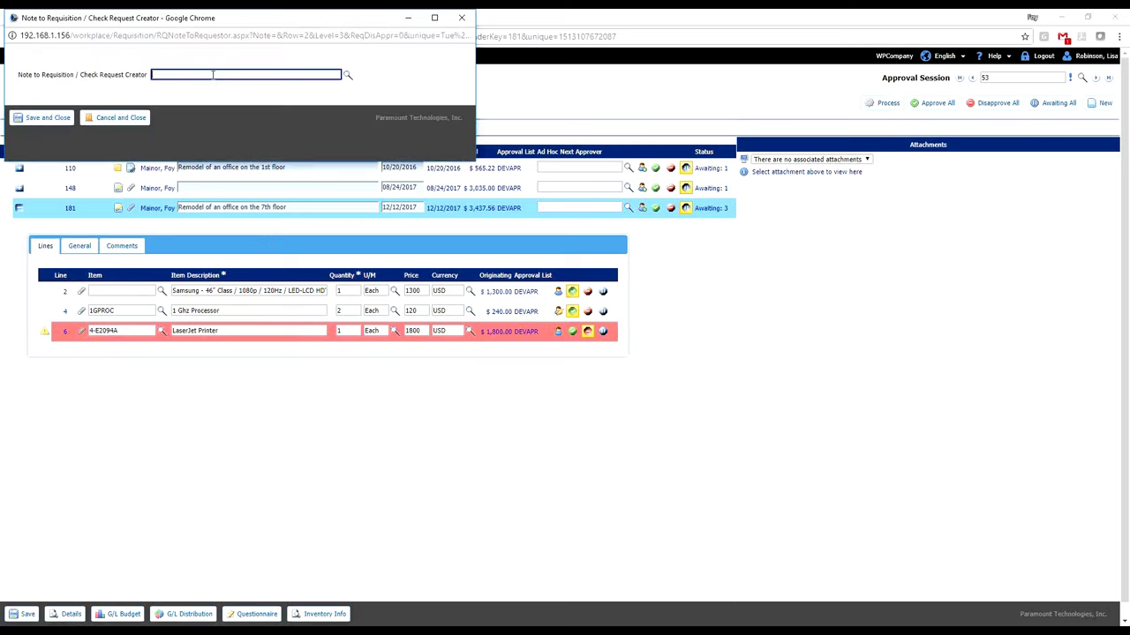
type("Find a cheap")
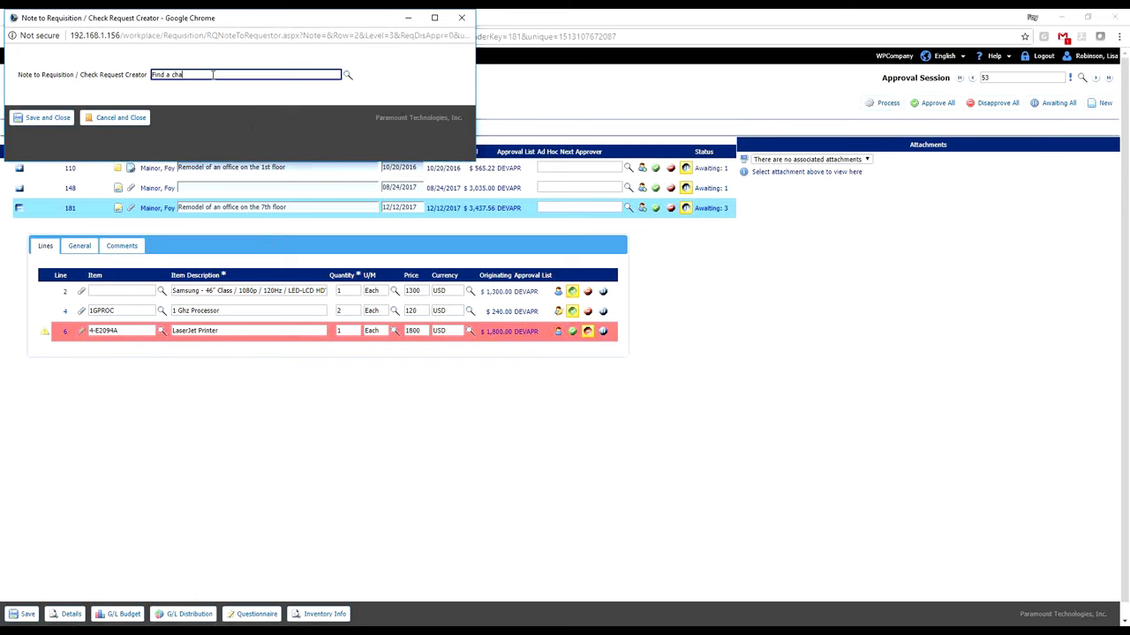
type("e")
key("BackSpace")
key("BackSpace")
type("eaper printer and resubmit")
left_click(37, 120)
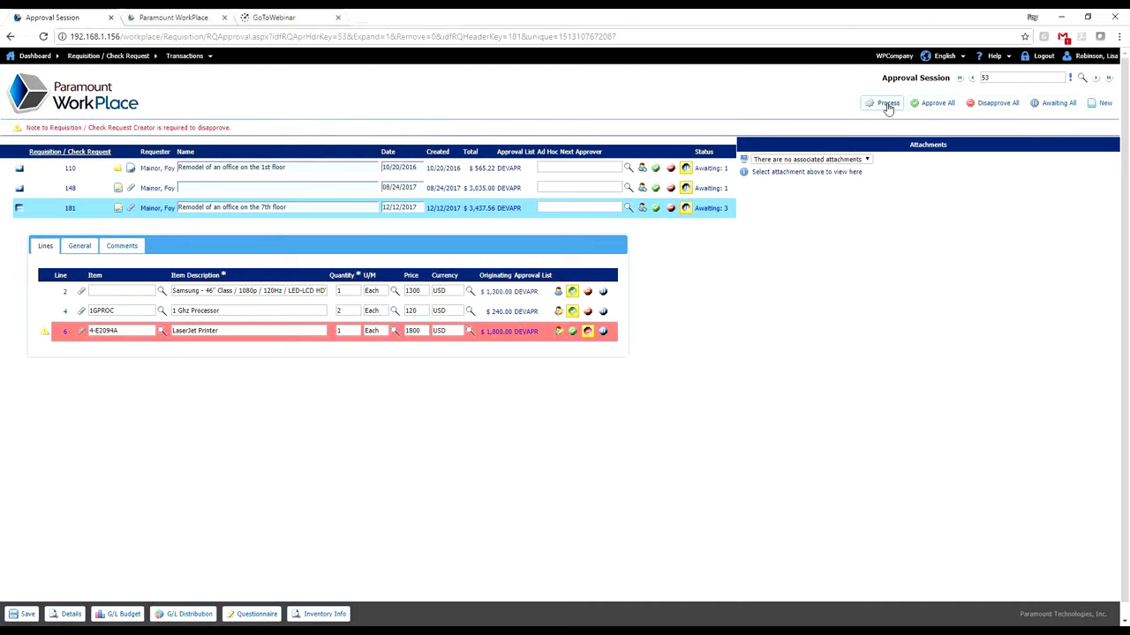
Process the session, toggle Alternate Approvers in User Preferences, and open the Alternate Schedule page.
left_click(886, 107)
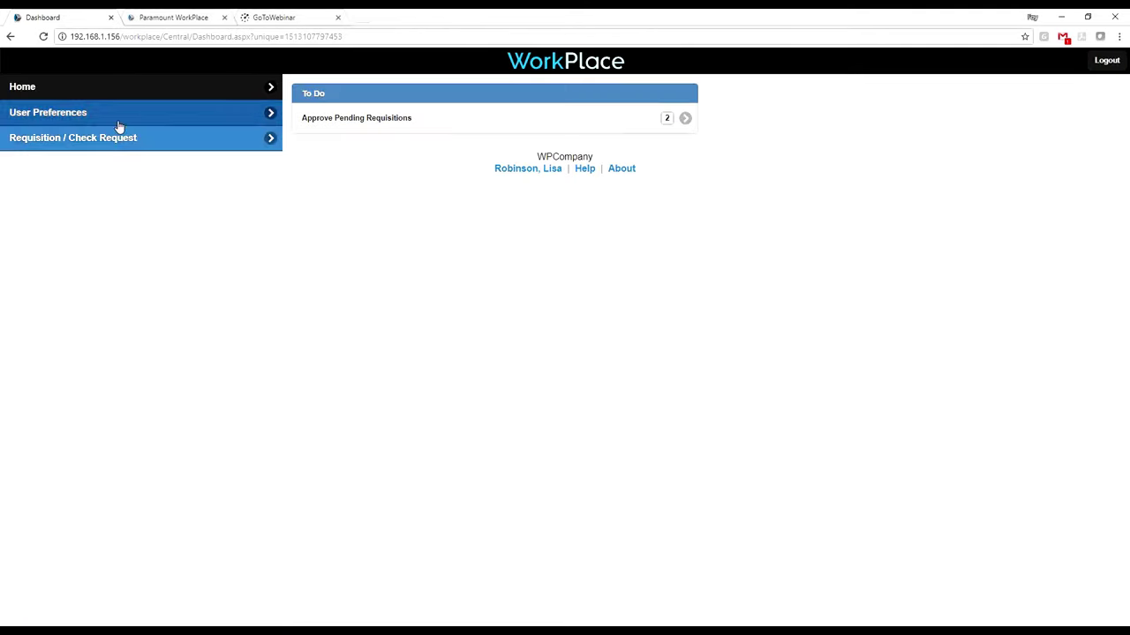
left_click(115, 112)
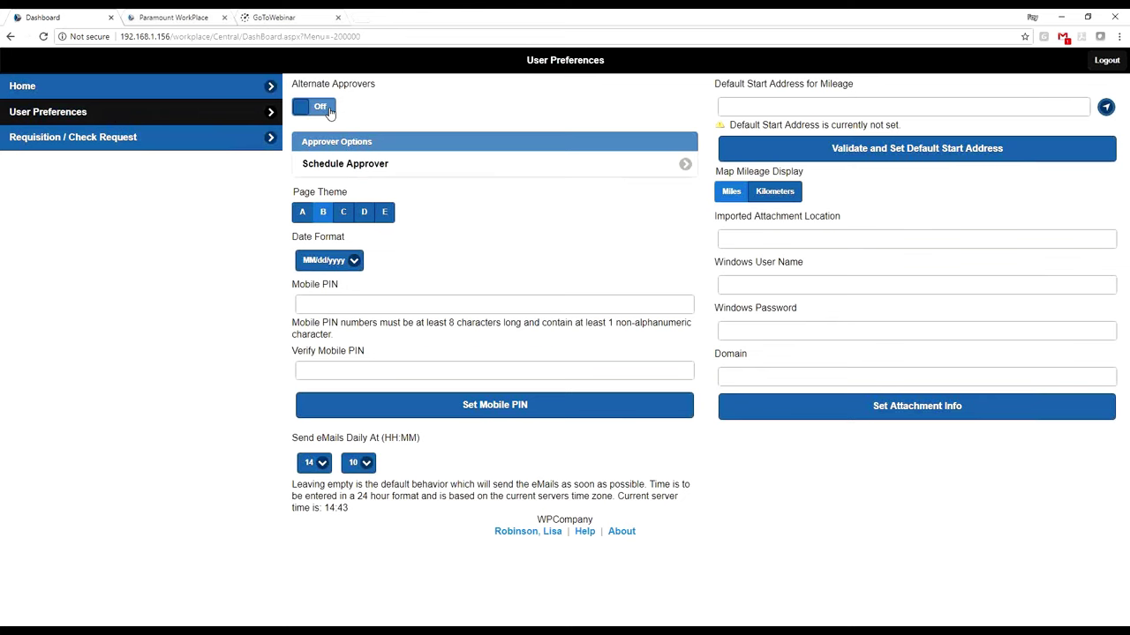
left_click(327, 107)
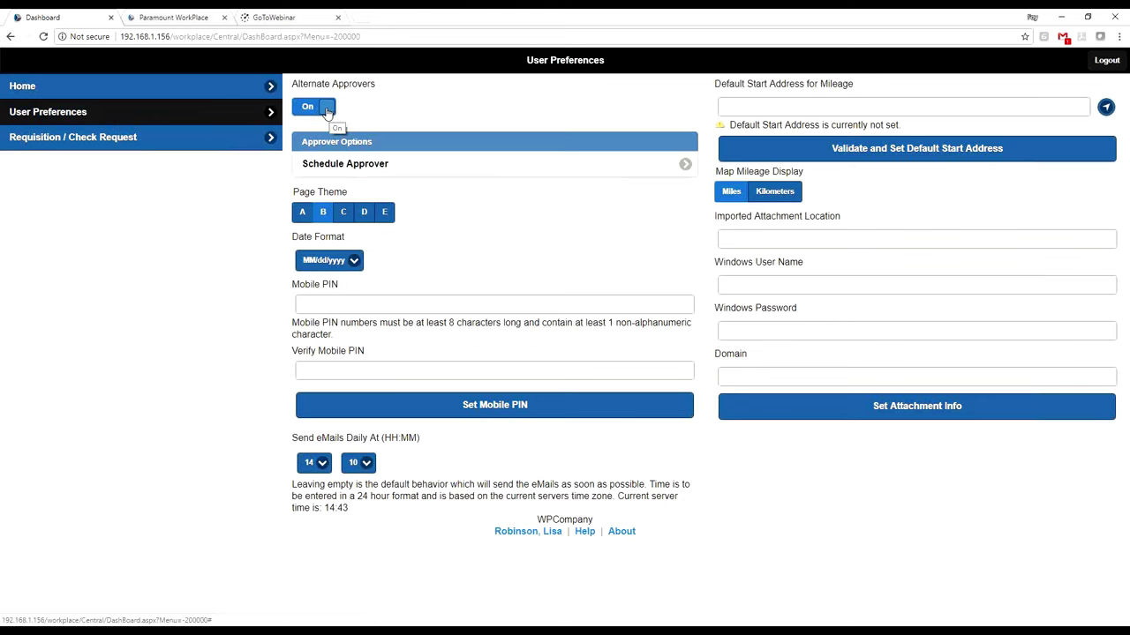
left_click(327, 109)
left_click(347, 169)
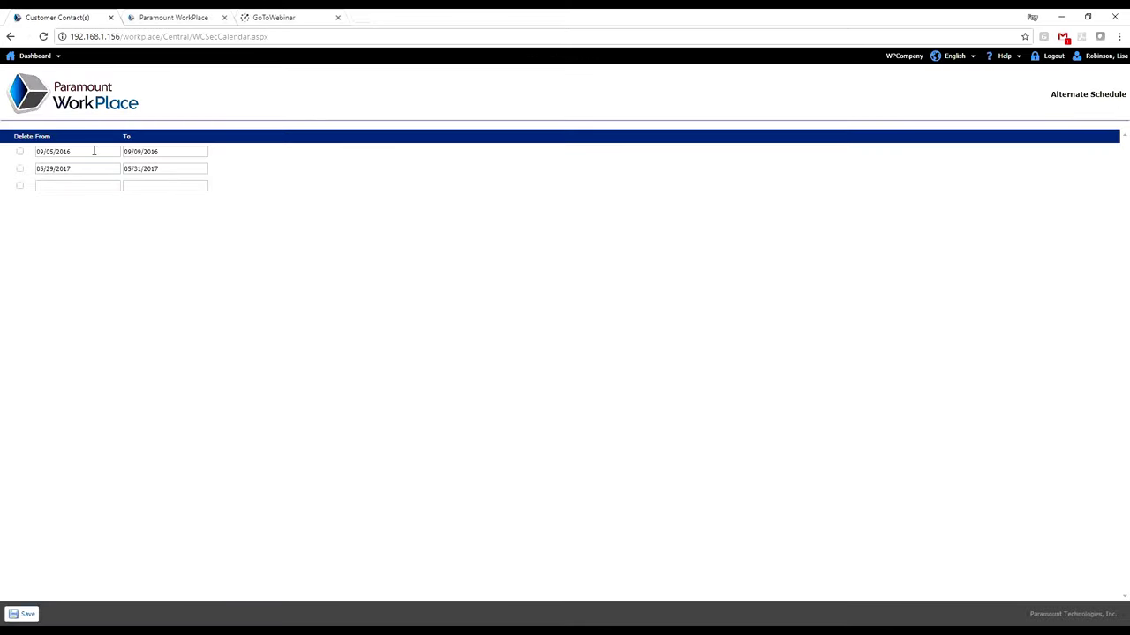
Review the 09/05/2016–09/09/2016 and 05/29/2017–05/31/2017 alternate schedule dates.
left_click(95, 151)
left_click(128, 152)
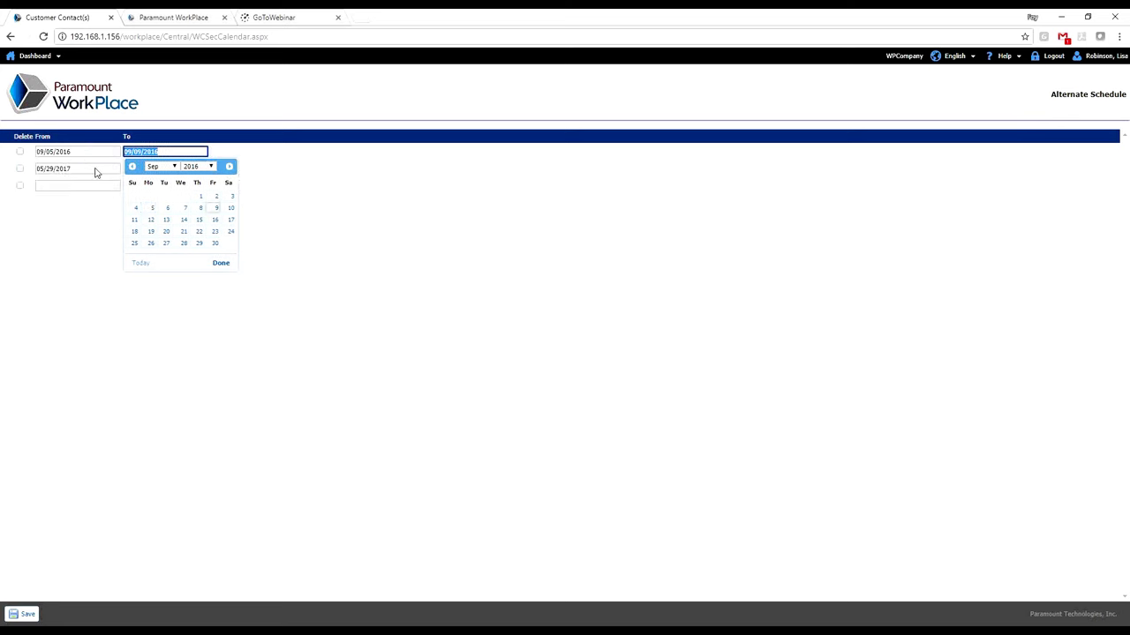
left_click(96, 168)
left_click(147, 170)
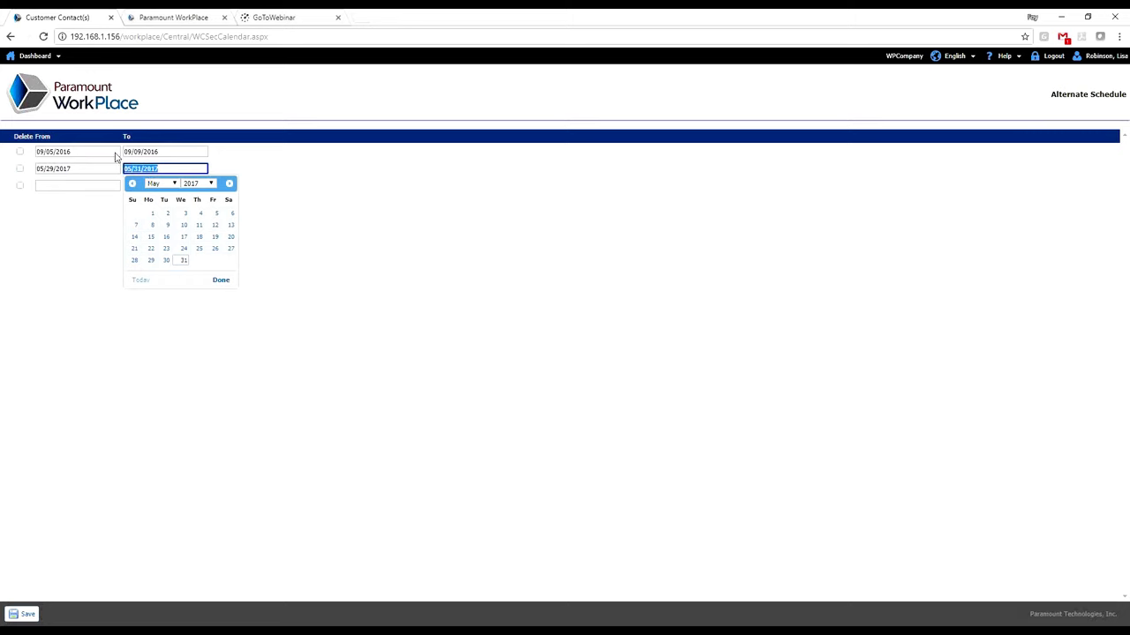
Leave Alternate Approvers off in User Preferences and log out of WorkPlace.
left_click(37, 96)
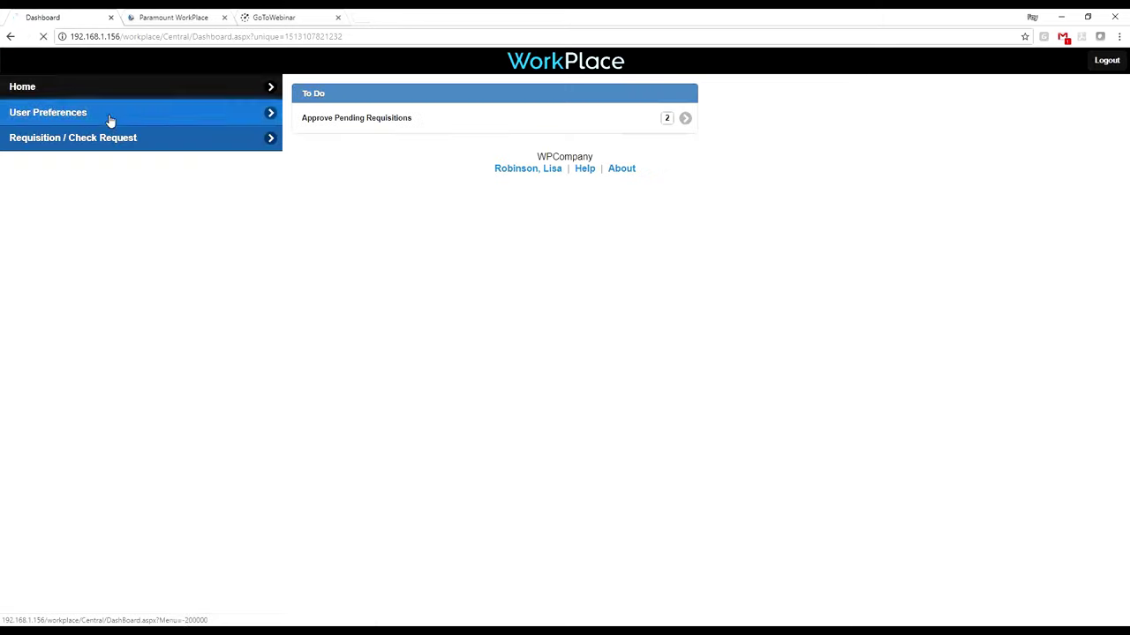
left_click(110, 117)
left_click(323, 107)
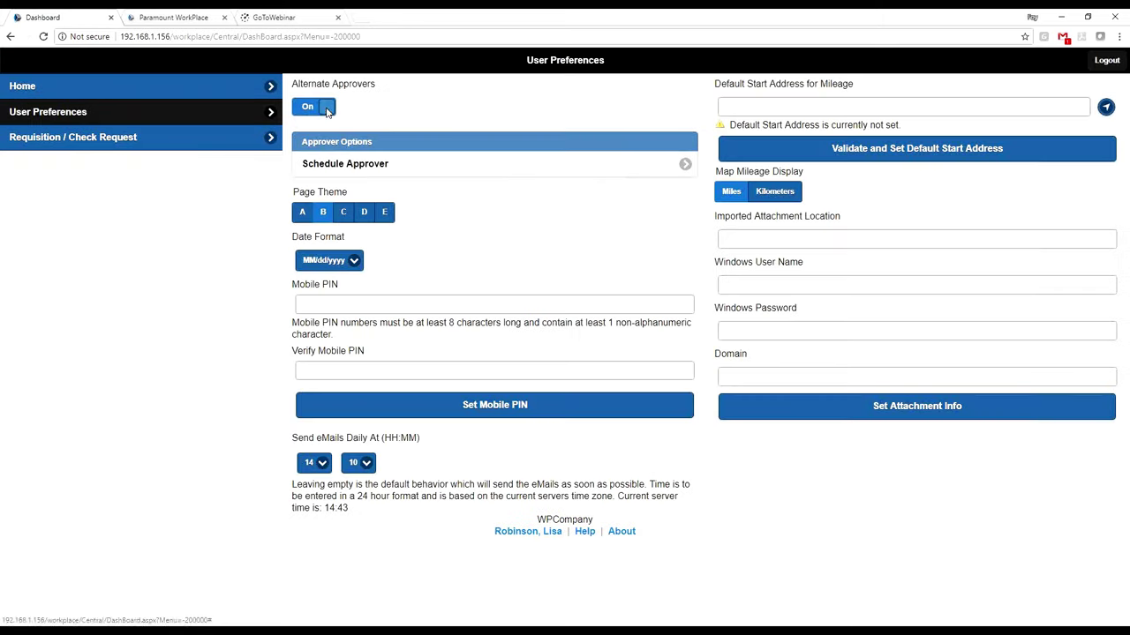
left_click(305, 114)
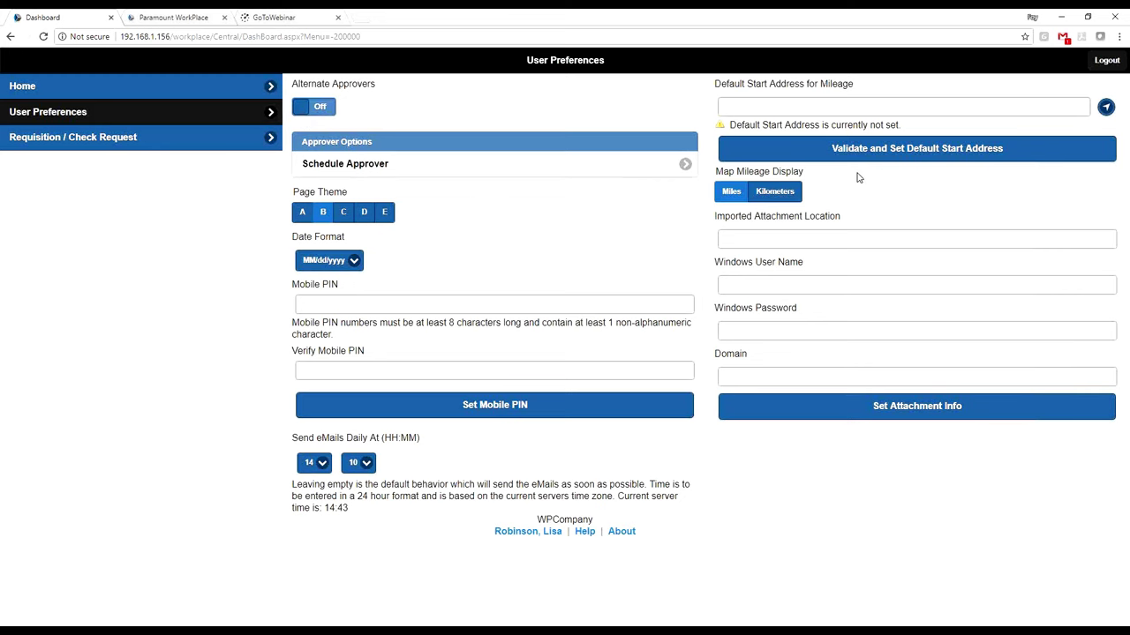
left_click(1105, 60)
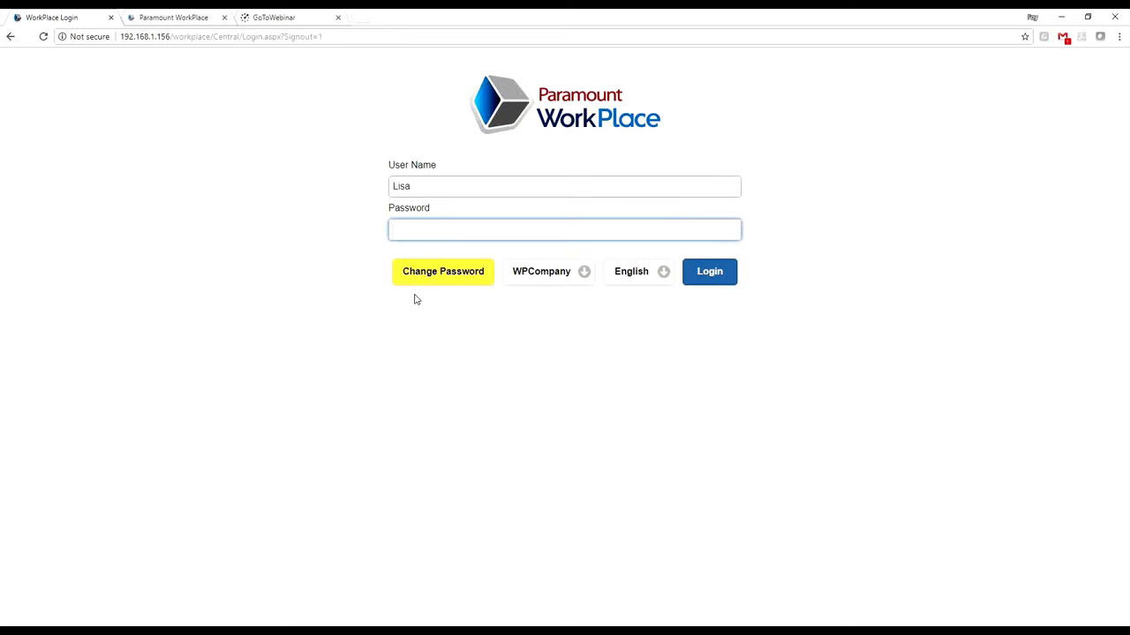
Log in under another user name and its password, then open Check Request 179 from the dashboard.
double_click(421, 188)
type("Garrett")
key("Tab")
key("Return")
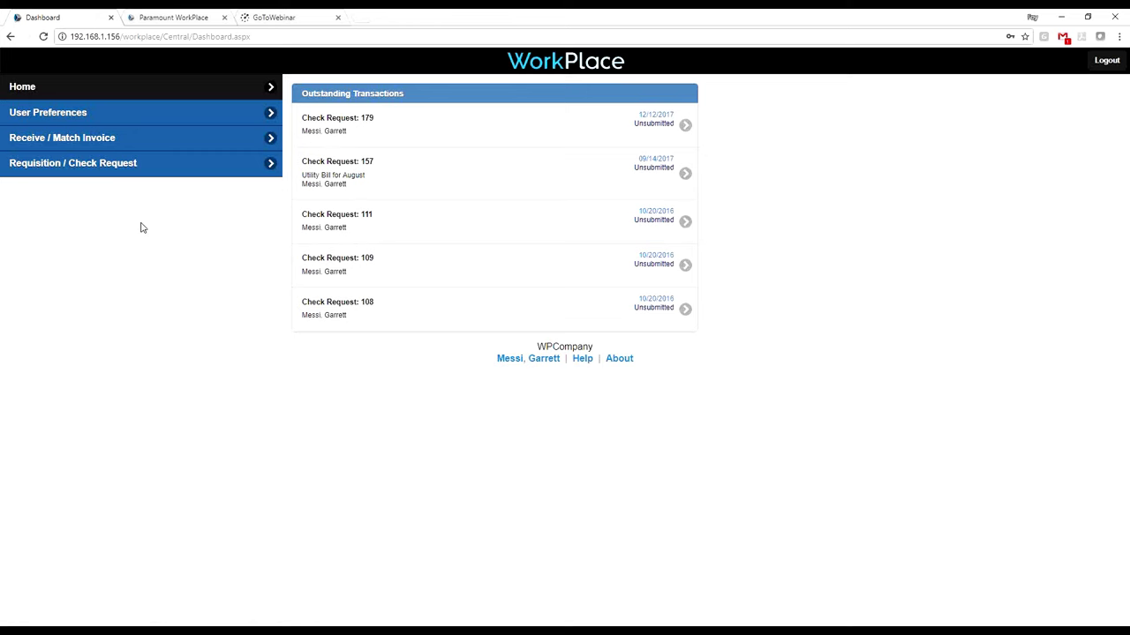
left_click(391, 128)
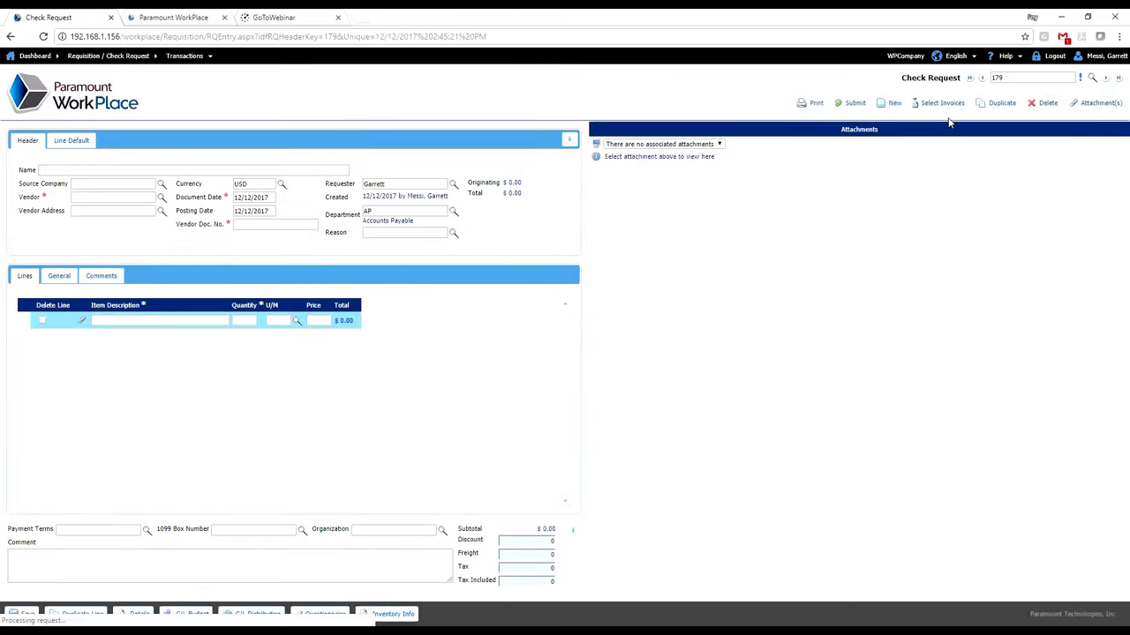
Assign the imported System file, the City of Oxnard Water and Sewer bill, to Check Request 179.
left_click(941, 105)
left_click(359, 179)
left_click(723, 500)
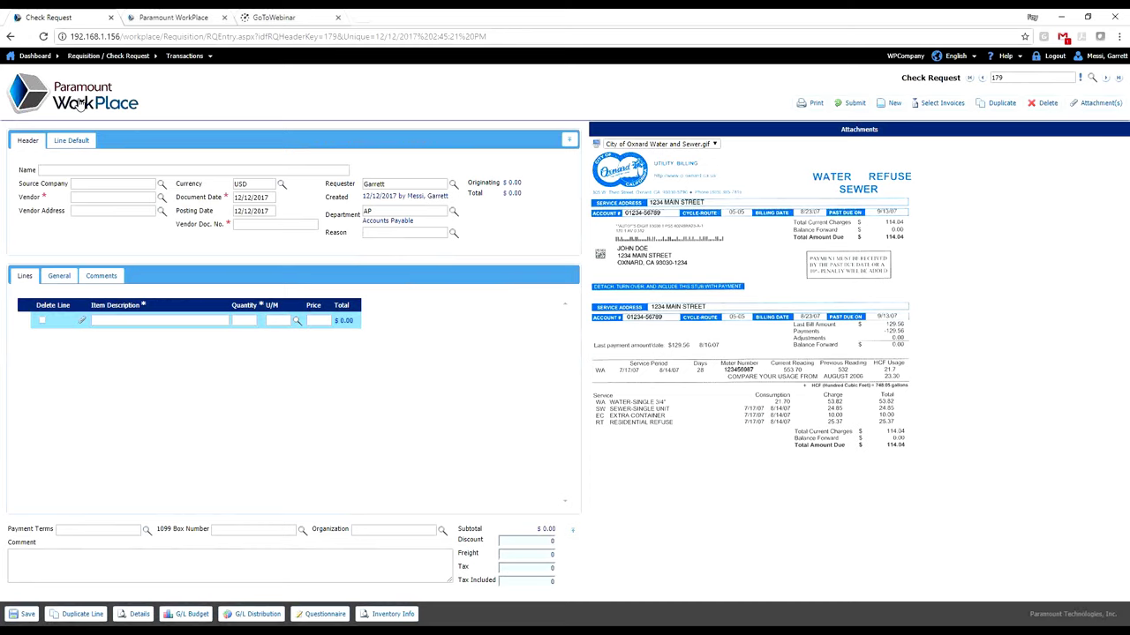
Log out of WorkPlace and log in to the vendor portal on the remote desktop with its password.
left_click(1054, 57)
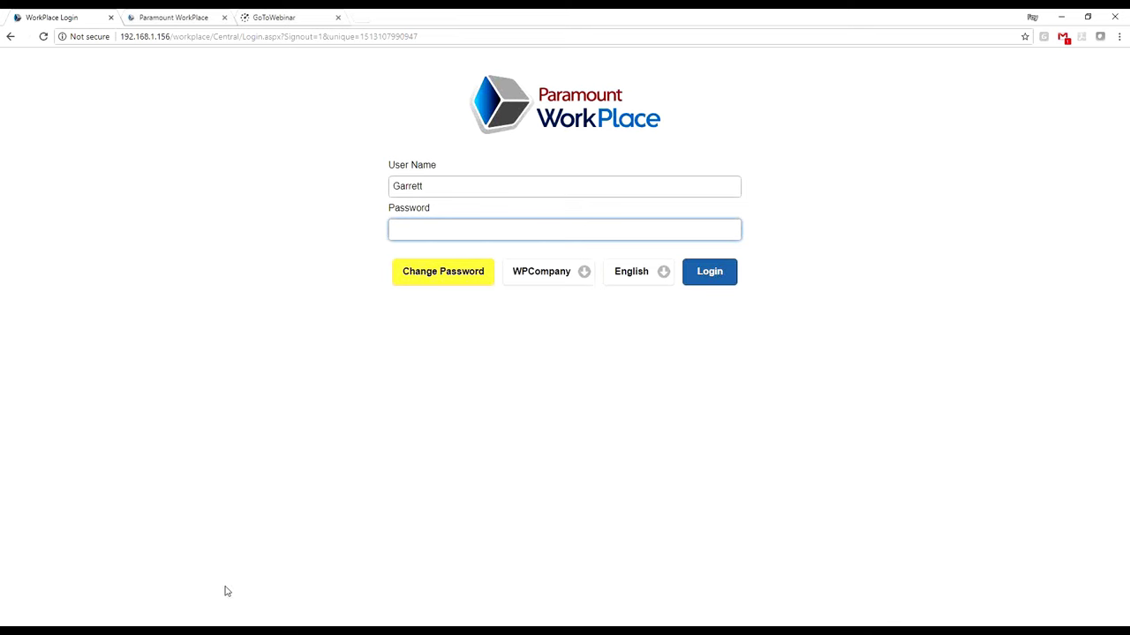
key("alt+Tab")
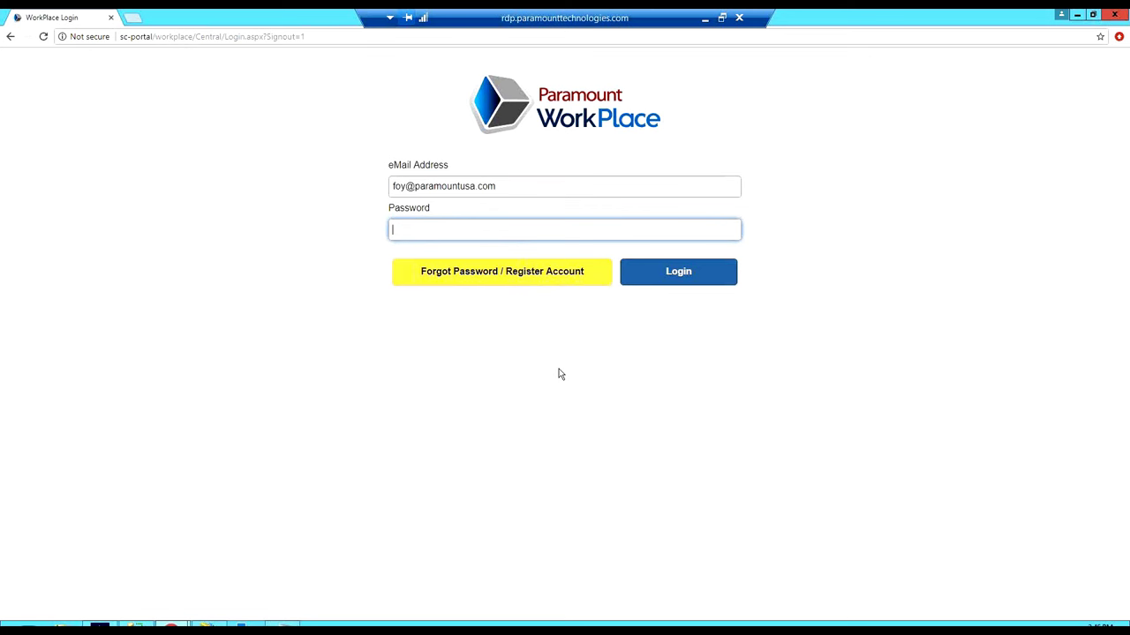
type("••••••")
left_click(655, 277)
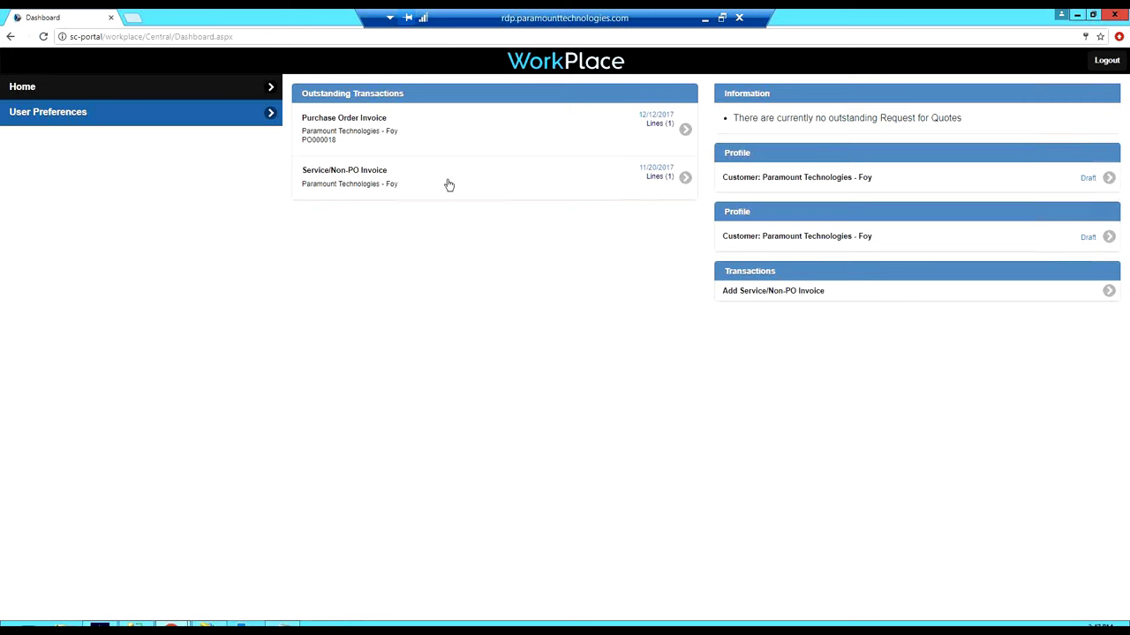
left_click(444, 131)
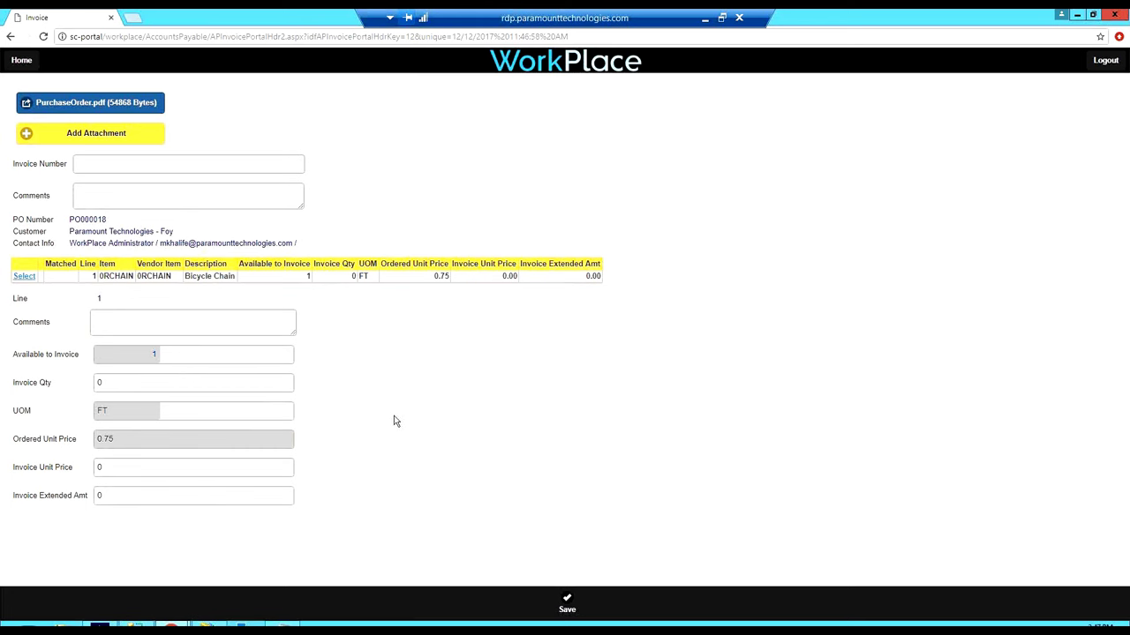
left_click(566, 604)
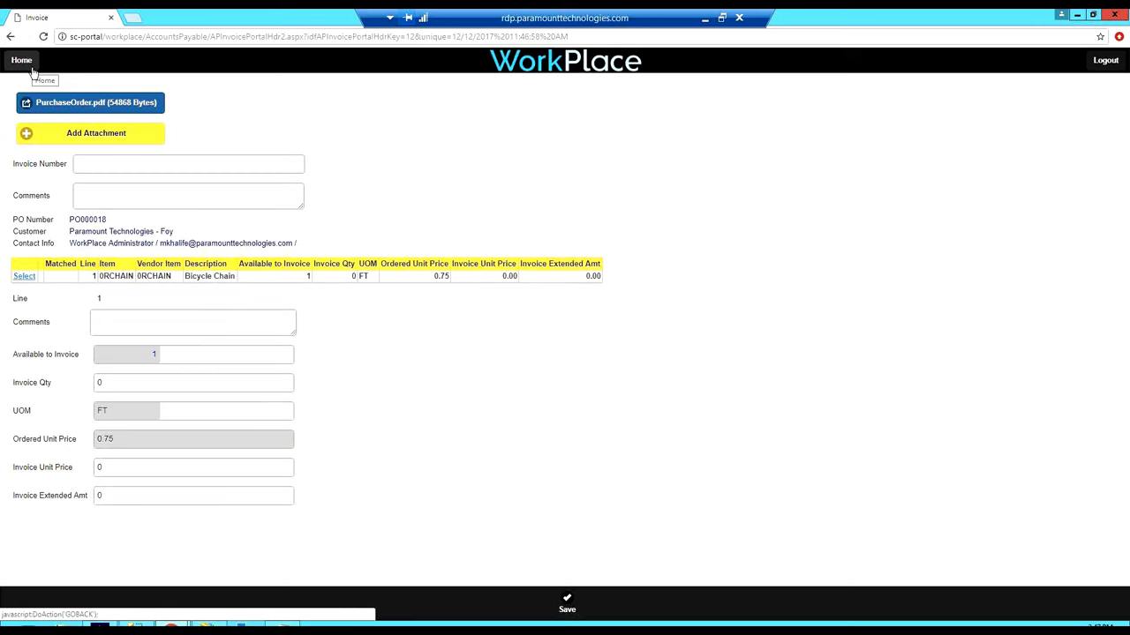
left_click(32, 69)
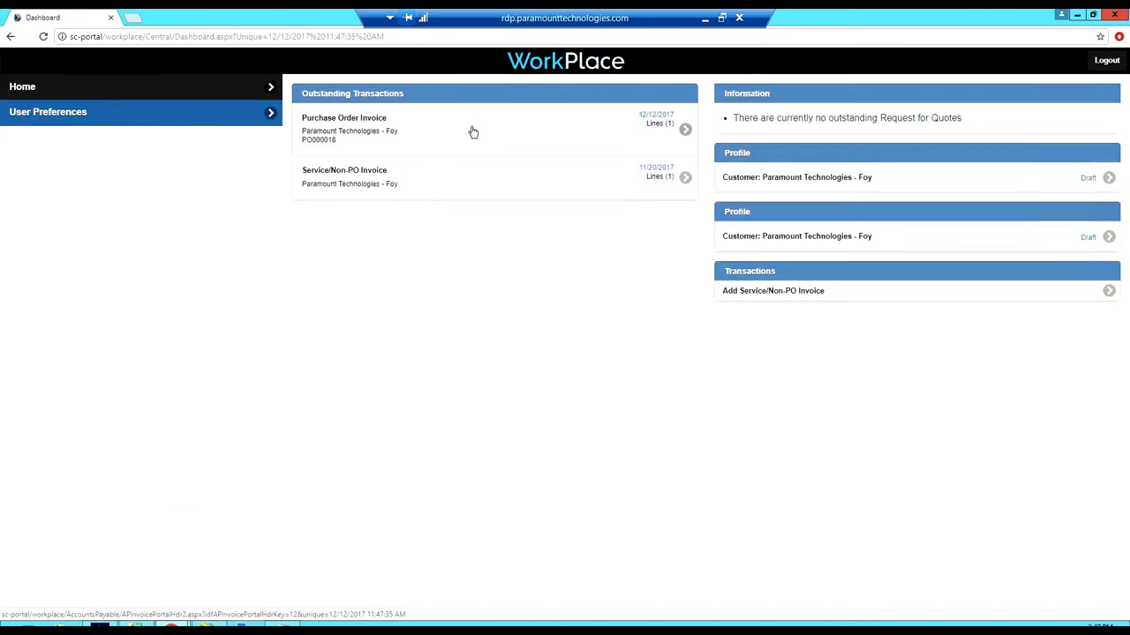
left_click(460, 182)
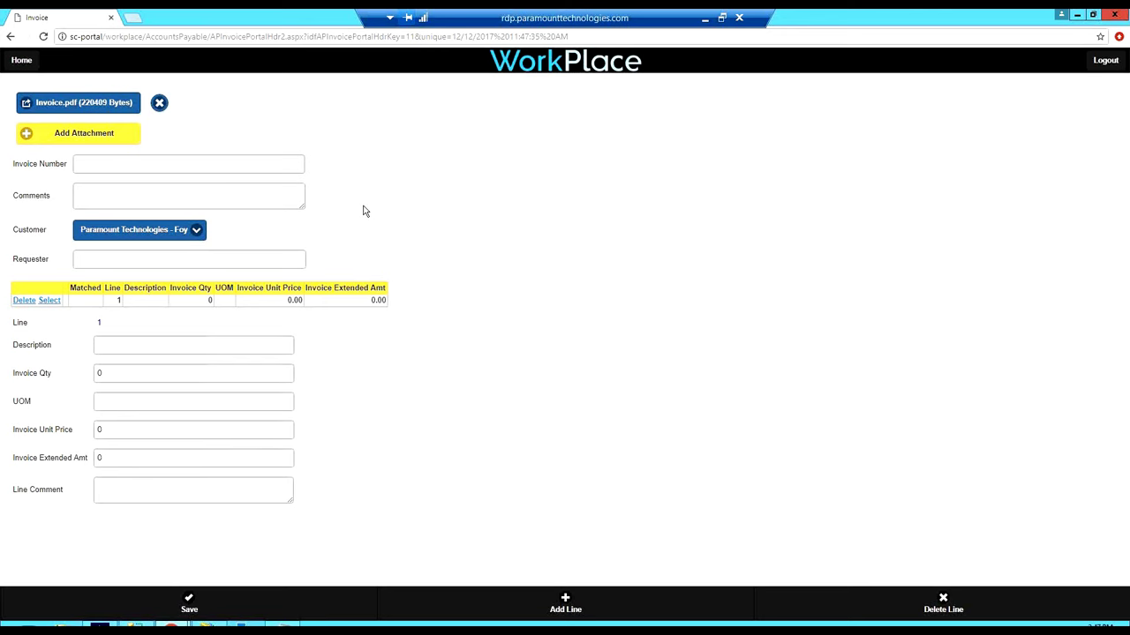
left_click(21, 64)
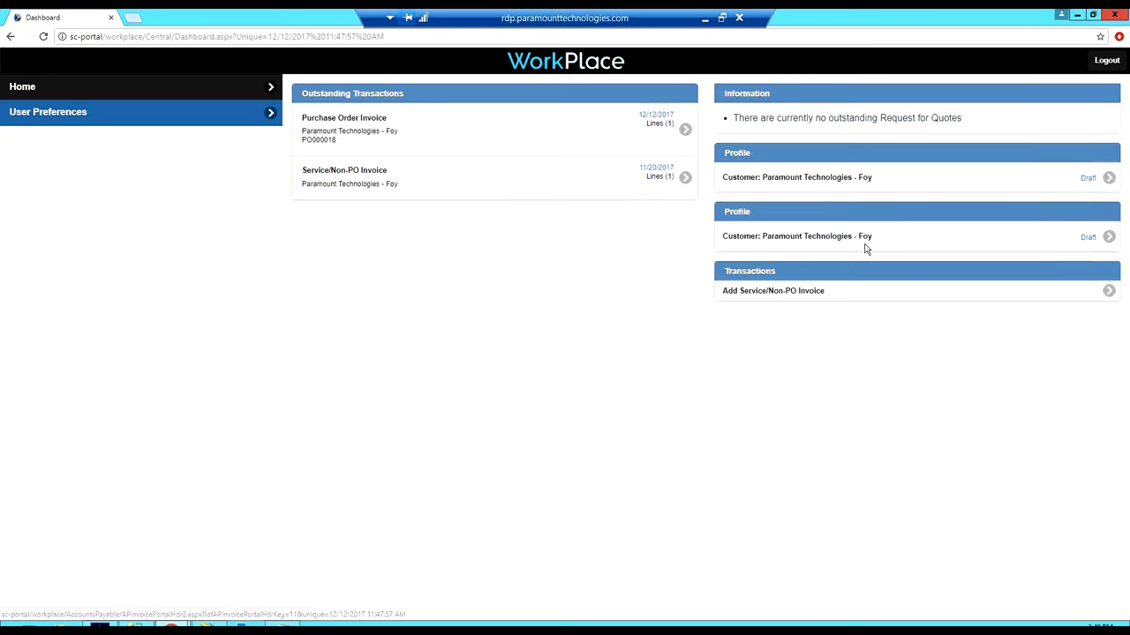
left_click(876, 182)
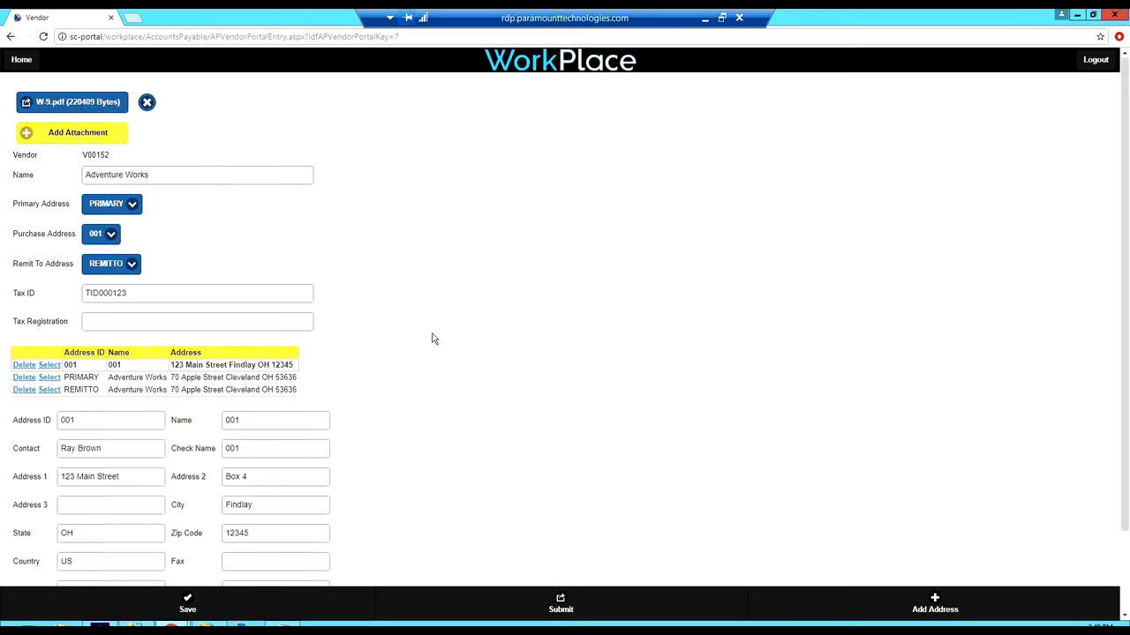
left_click(14, 63)
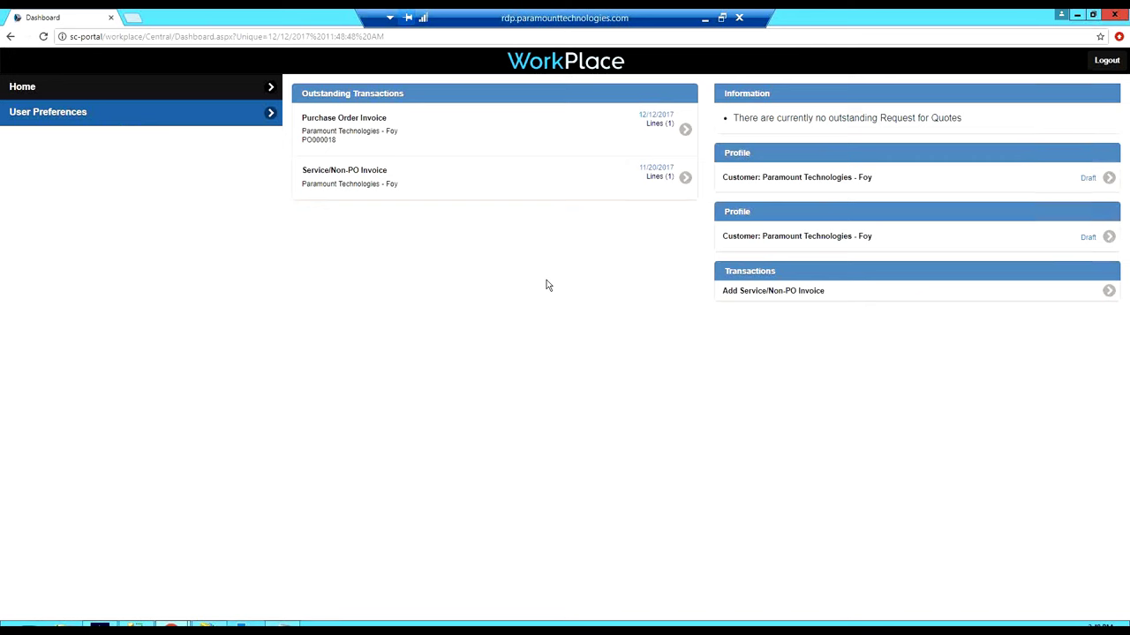
left_click_drag(732, 117, 963, 119)
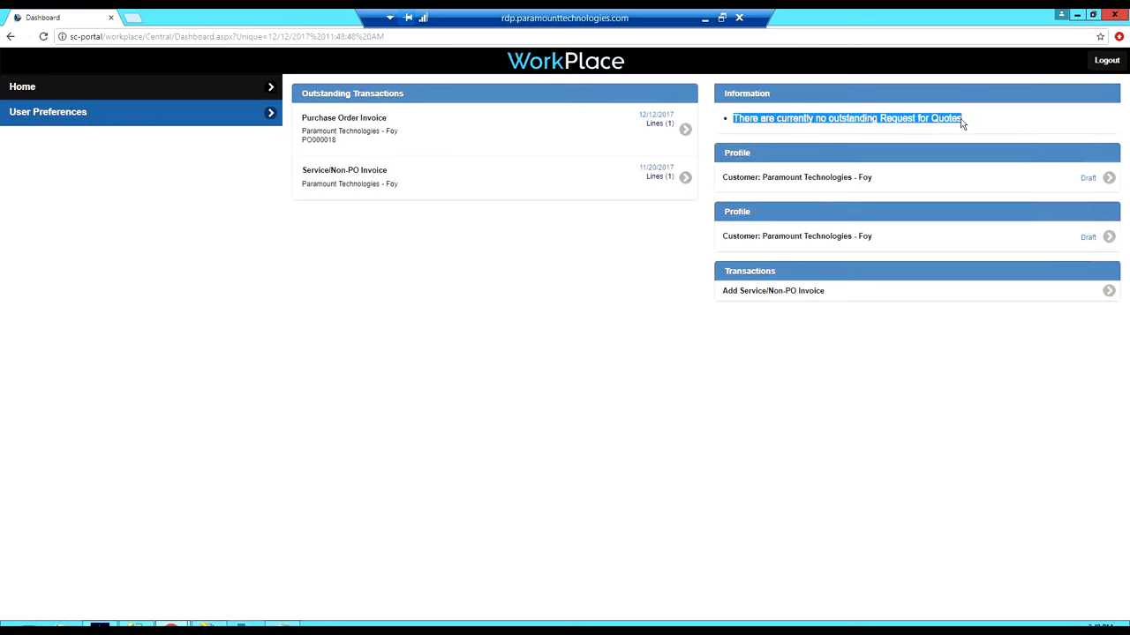
left_click(962, 118)
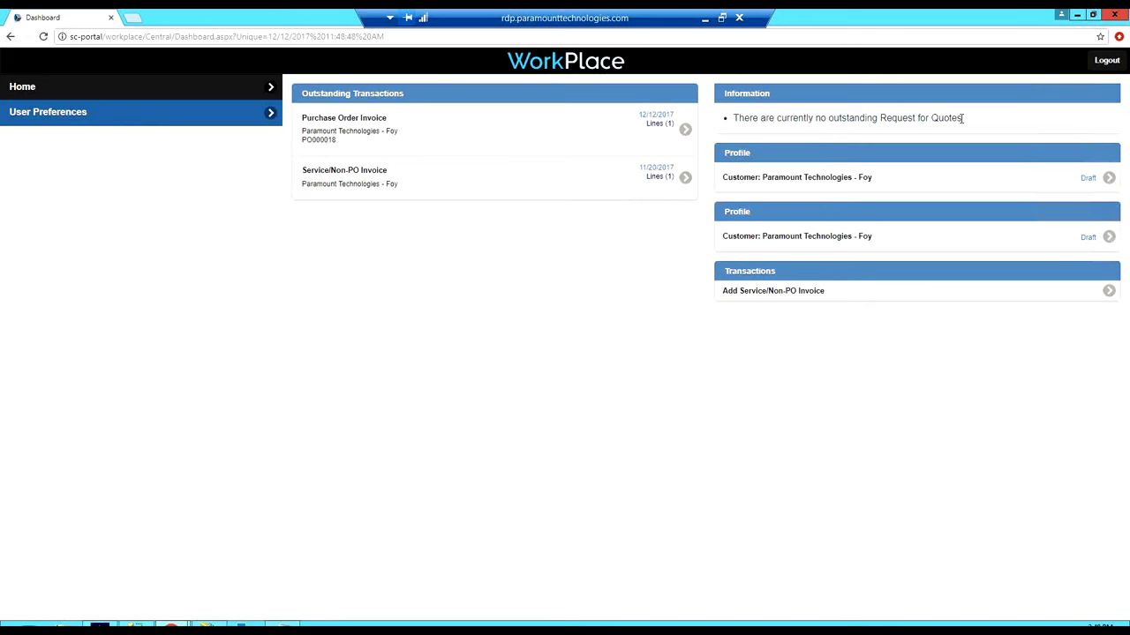